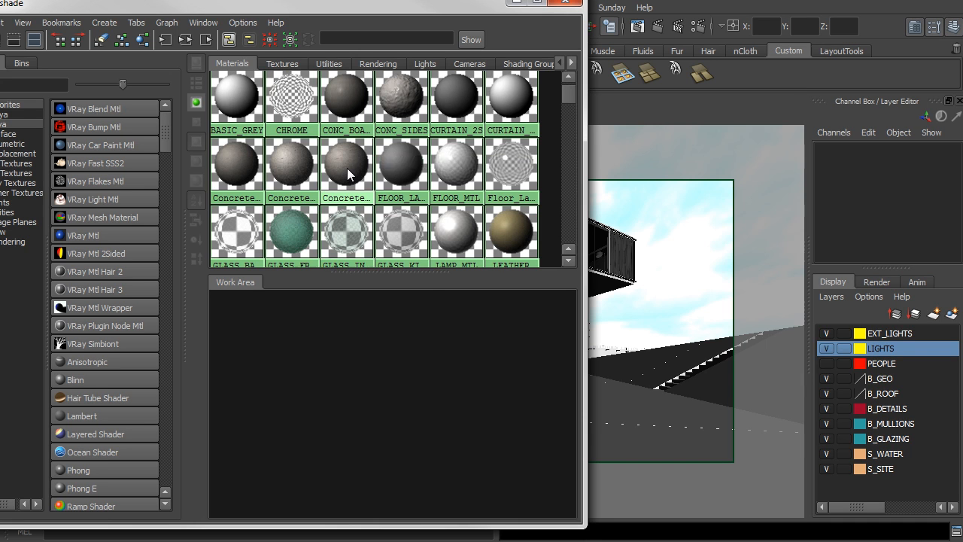
# - Graph the shading network of the CONC_SIDES material in the work area and open the material's attributes
pyautogui.moveTo(406, 98); pyautogui.dragTo(408, 128, button='right')
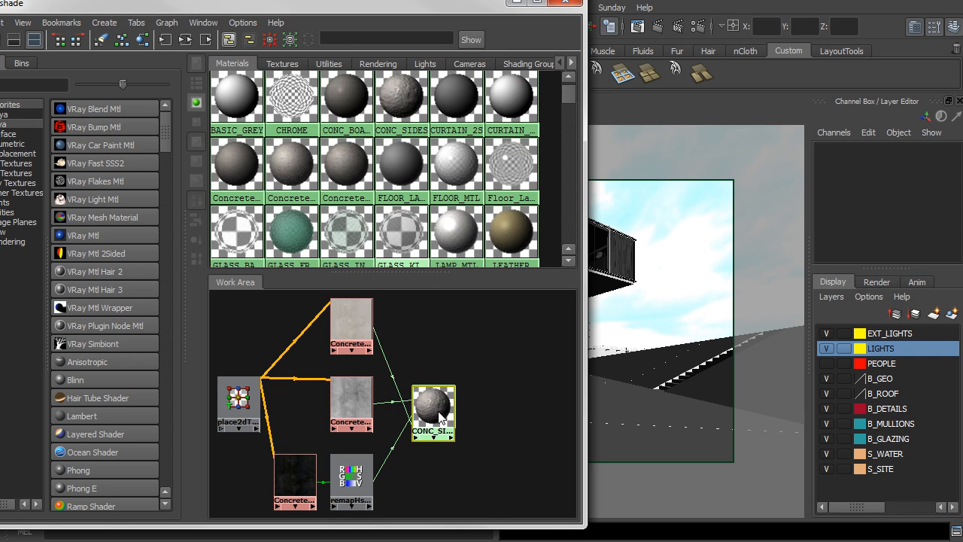
pyautogui.moveTo(441, 417); pyautogui.dragTo(443, 421)
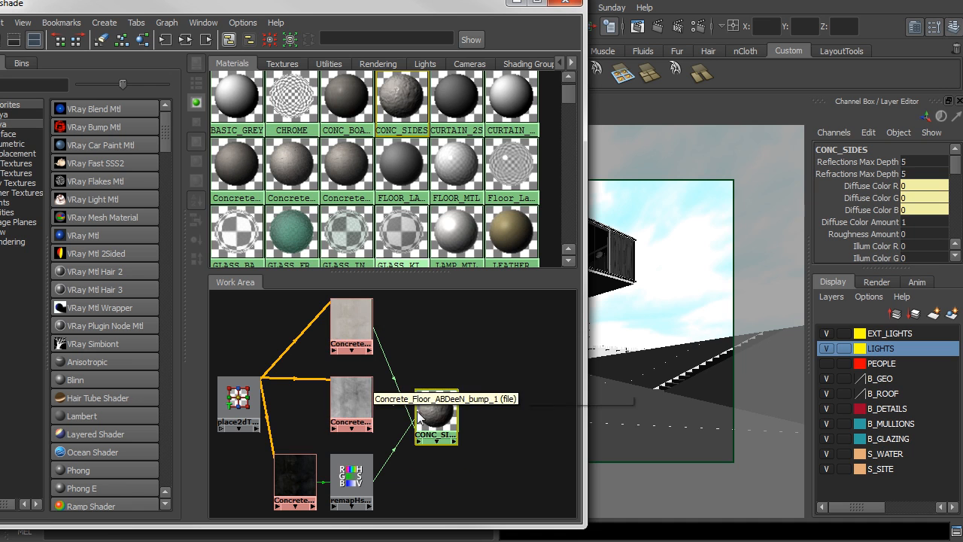
pyautogui.doubleClick(430, 417)
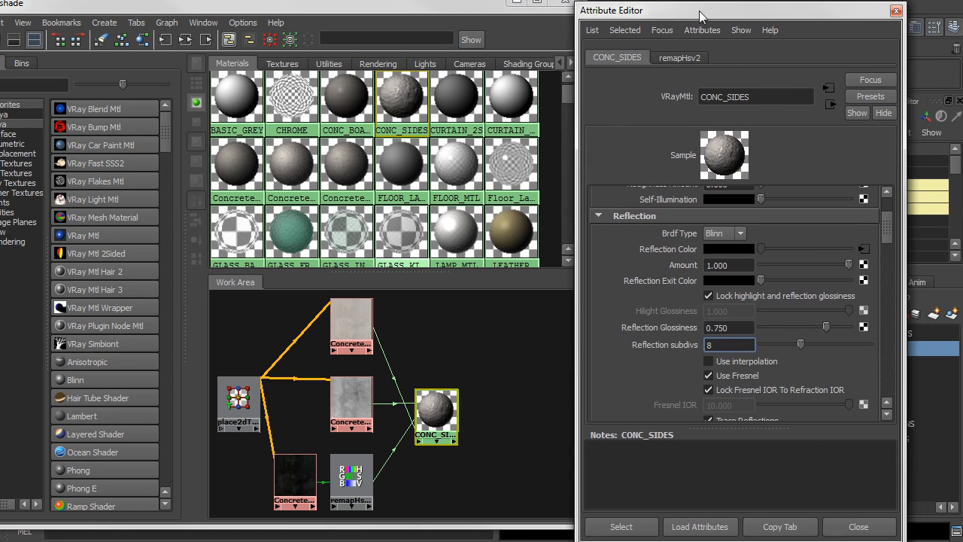
# - View the image file of the diffuse texture and page through the matching reflect and bump images
pyautogui.click(350, 320)
pyautogui.click(850, 287)
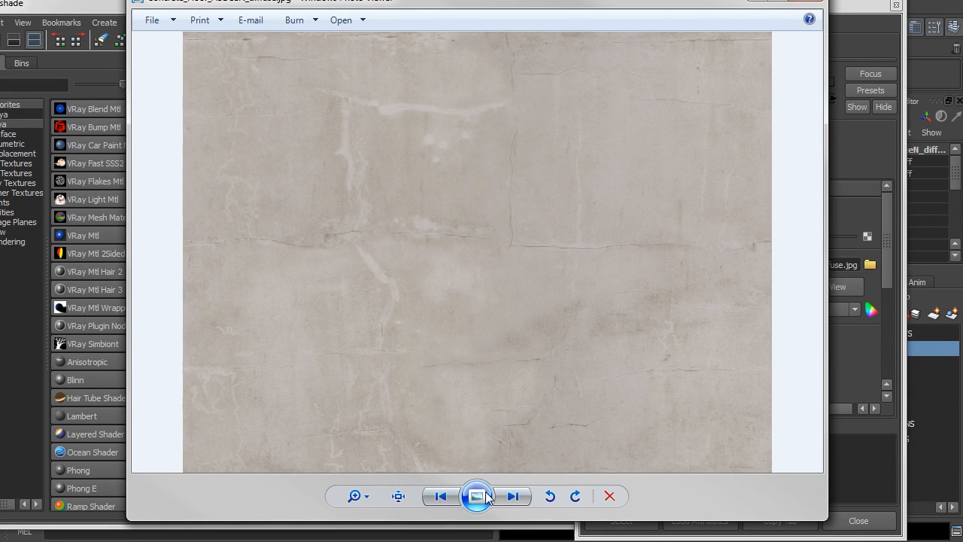
pyautogui.click(513, 498)
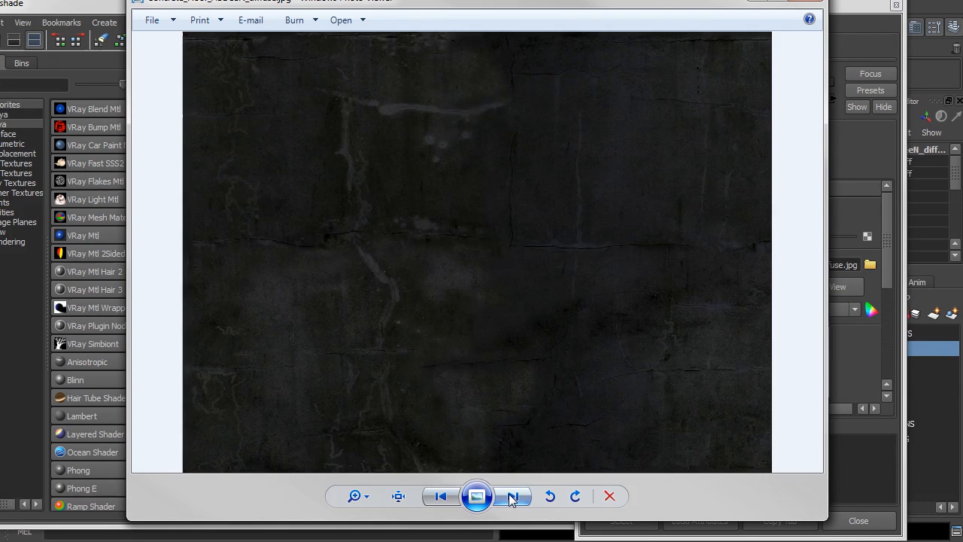
pyautogui.click(444, 498)
pyautogui.click(444, 498)
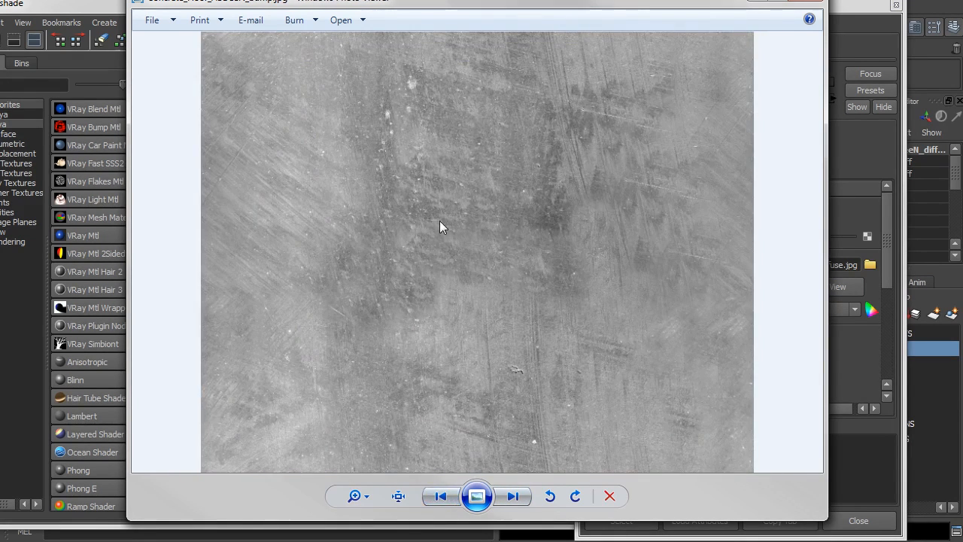
pyautogui.click(802, 3)
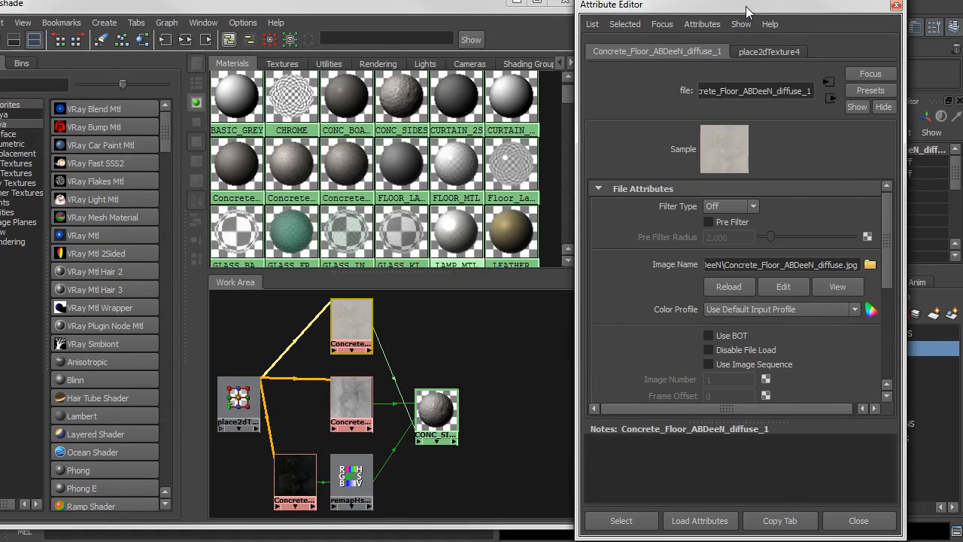
# - Examine the basic, reflection, and bump mapping parameters of the CONC_SIDES material
pyautogui.click(437, 410)
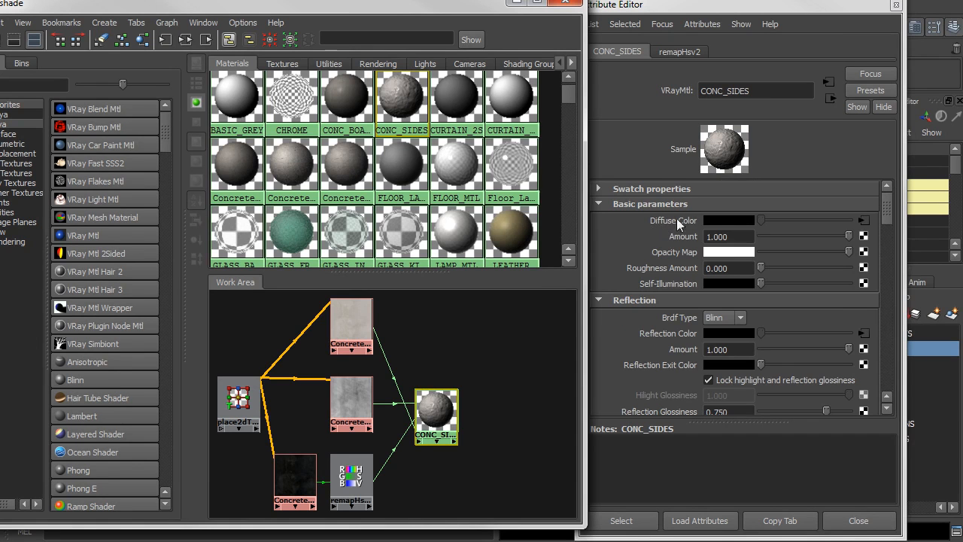
pyautogui.scroll(-3, 675, 236)
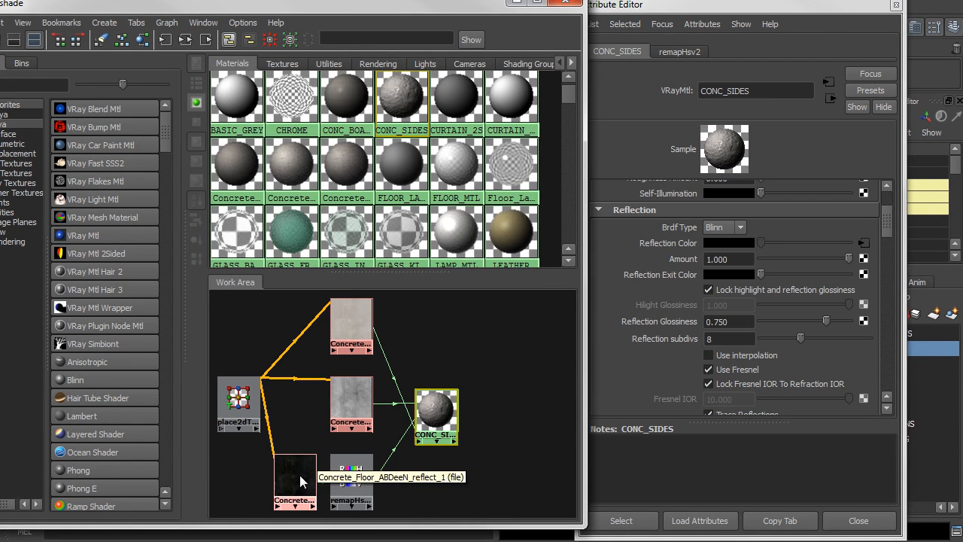
pyautogui.scroll(-15, 677, 307)
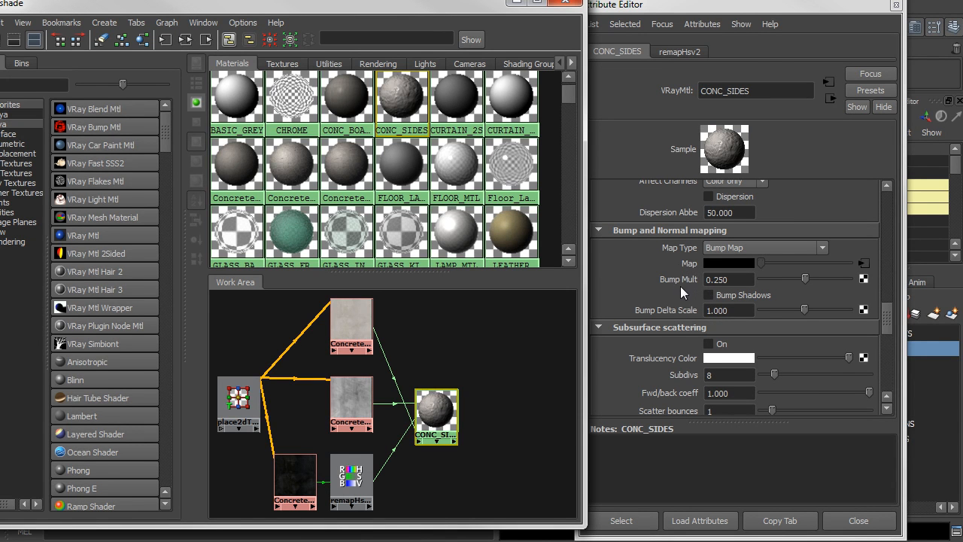
pyautogui.scroll(10, 672, 291)
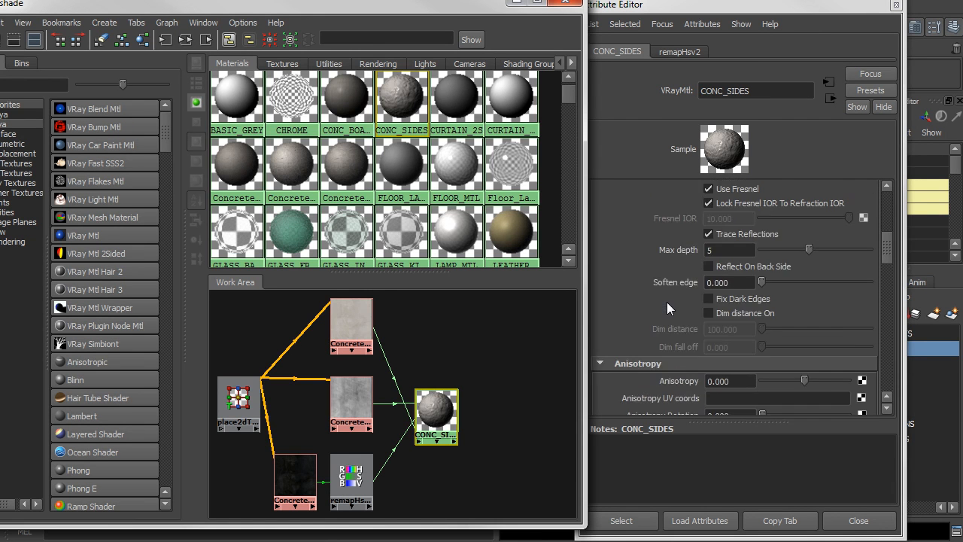
pyautogui.scroll(3, 667, 302)
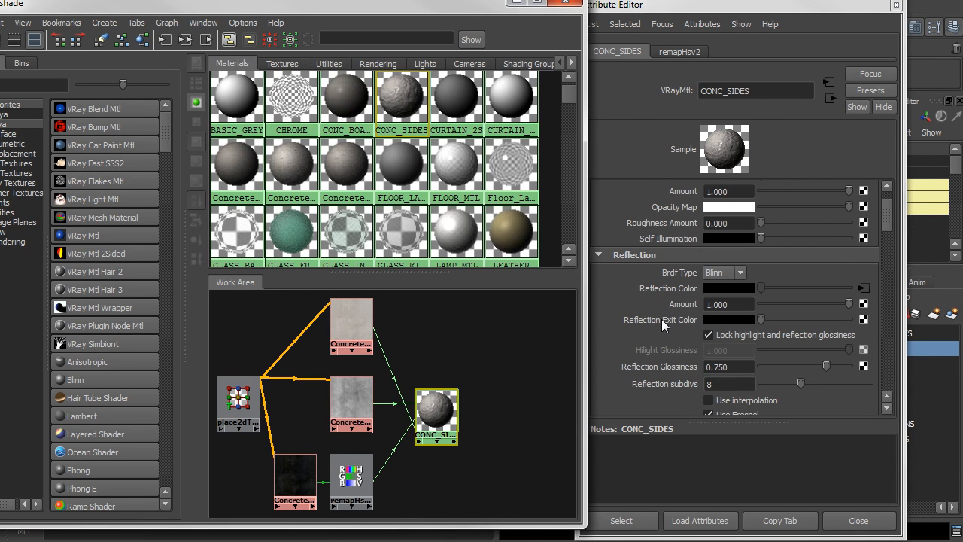
pyautogui.scroll(-2, 662, 319)
pyautogui.scroll(-2, 657, 289)
pyautogui.scroll(2, 657, 290)
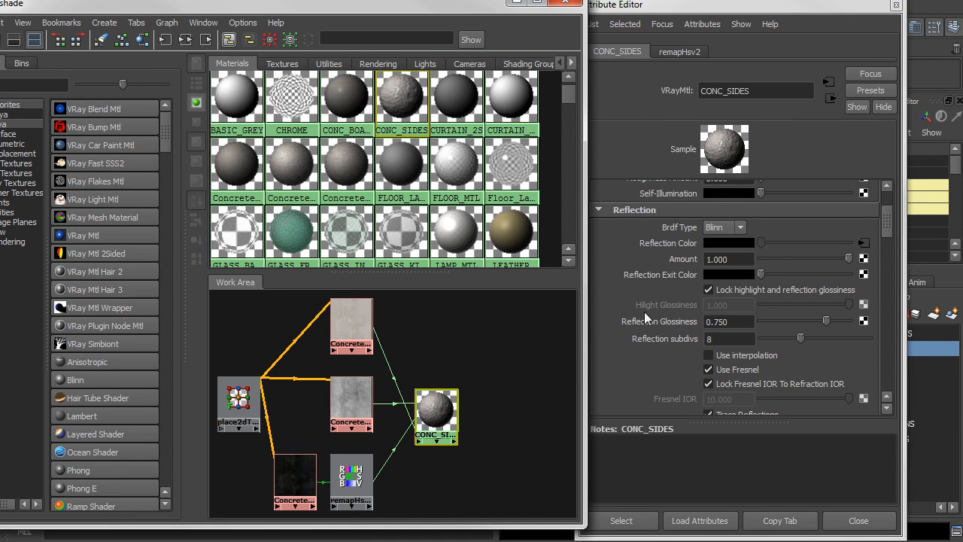
pyautogui.scroll(-8, 653, 318)
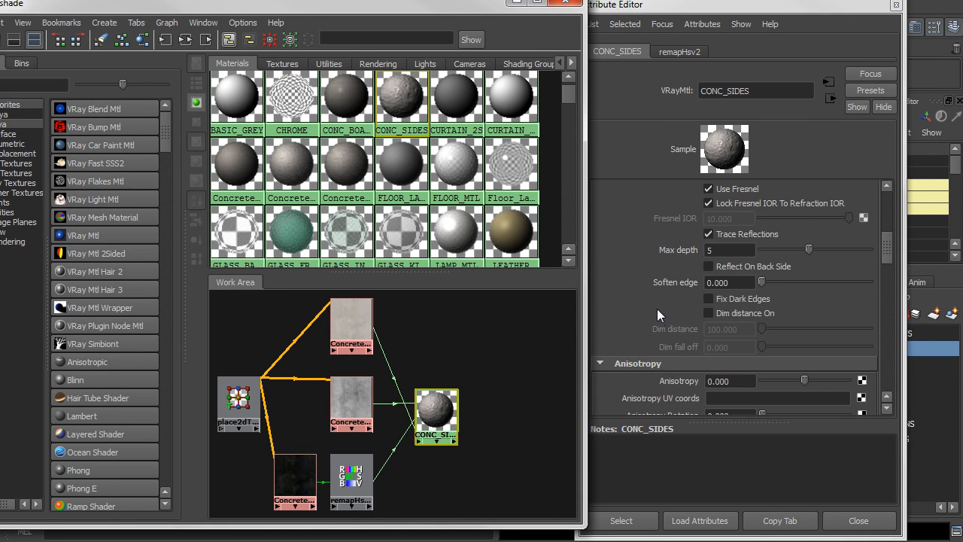
# - Try adjusting the Color Offset in the color balance settings of the Concrete_Floor_ABDeeN_reflect_1 texture
pyautogui.click(295, 476)
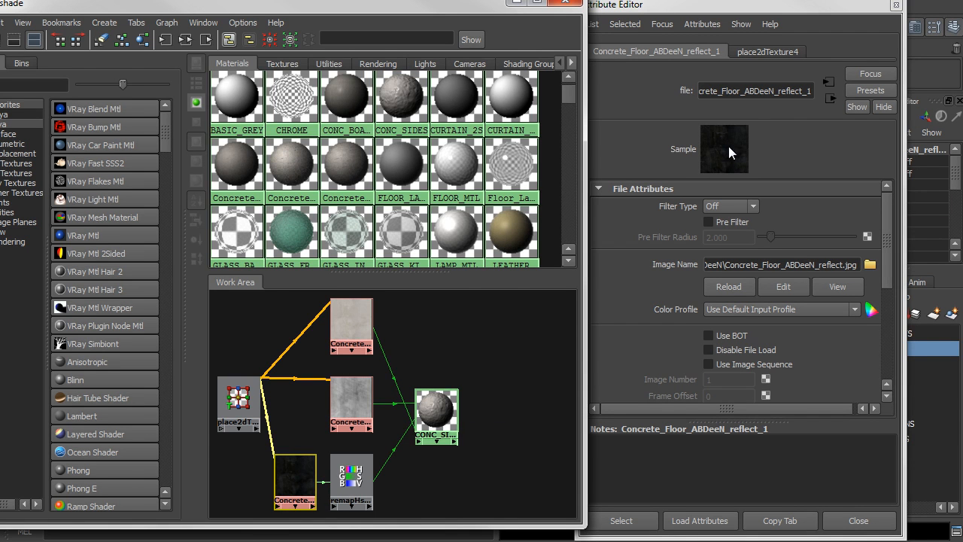
pyautogui.scroll(-8, 644, 322)
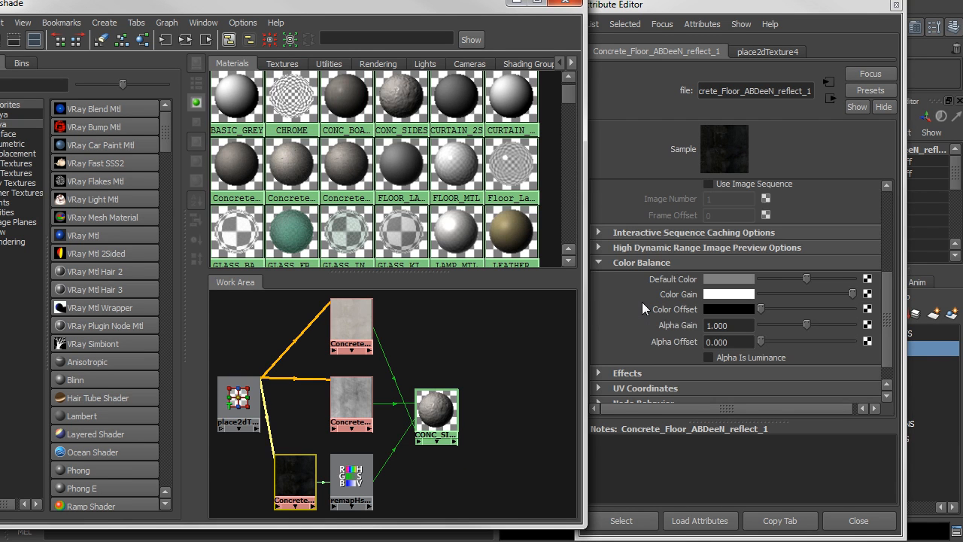
pyautogui.click(644, 263)
pyautogui.click(643, 336)
pyautogui.scroll(-4, 653, 293)
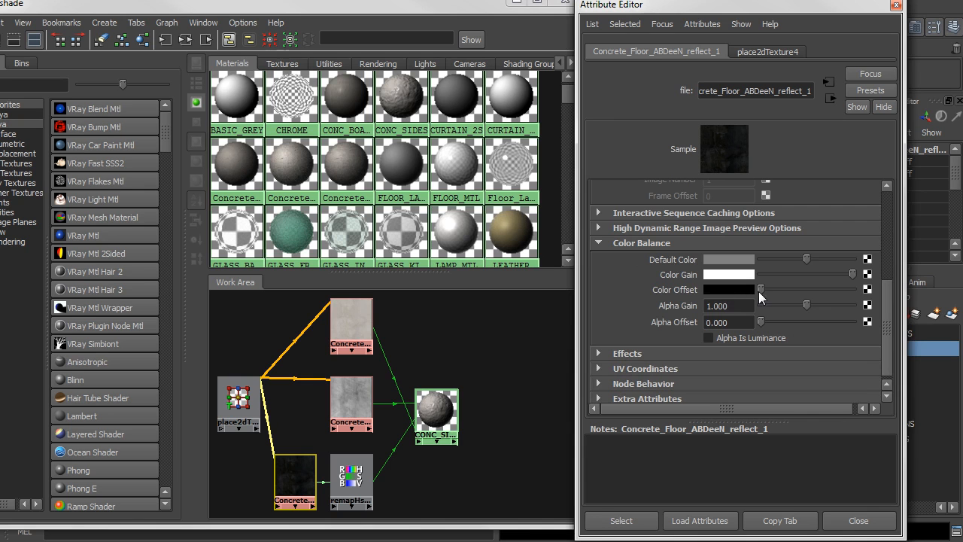
pyautogui.moveTo(761, 289); pyautogui.dragTo(740, 292)
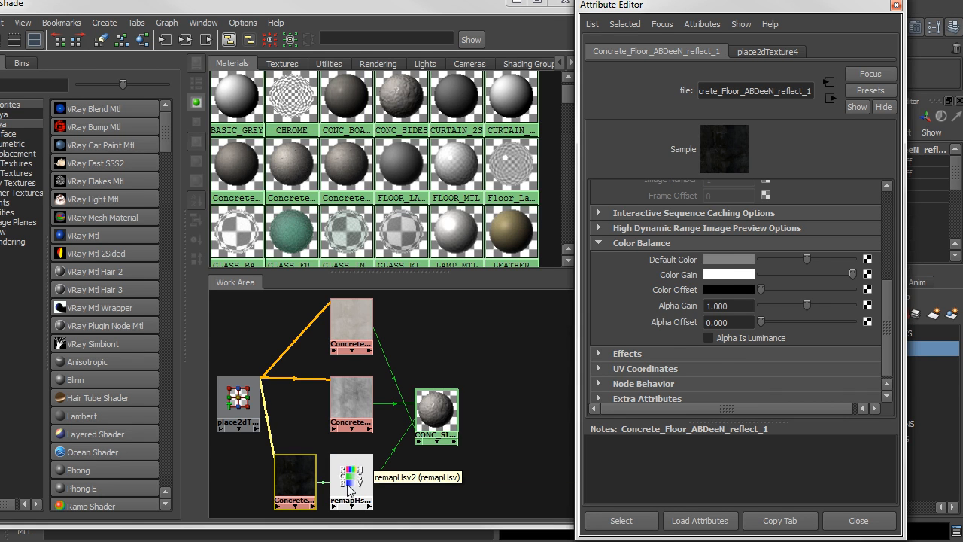
# - Search the Hypershade's node creation list for "hsv" and clear the search again
pyautogui.moveTo(236, 4); pyautogui.dragTo(367, 3)
pyautogui.click(152, 80)
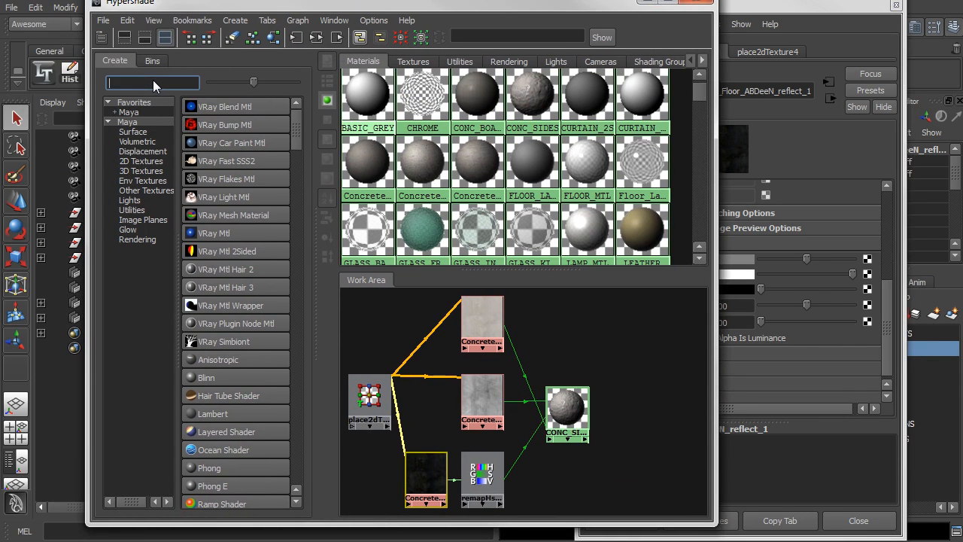
pyautogui.write('hsv')
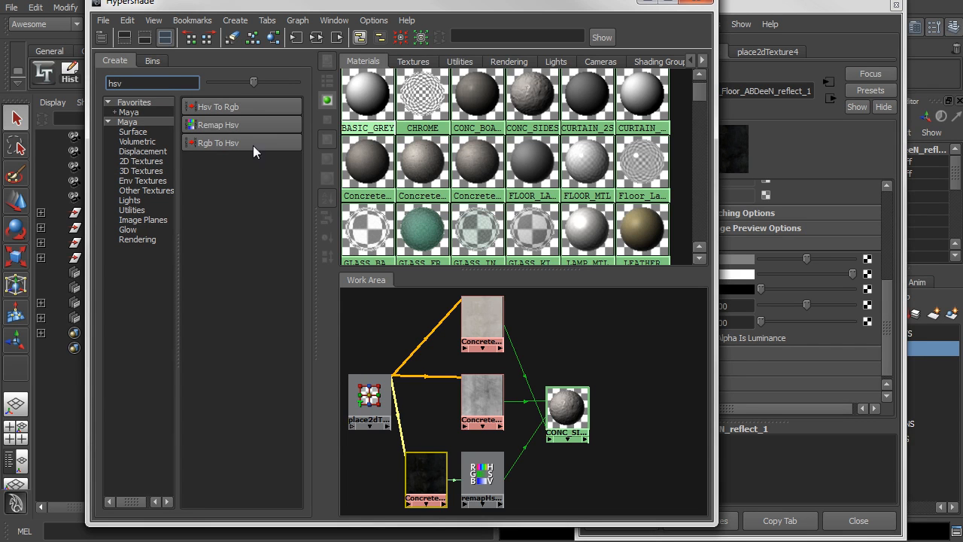
pyautogui.moveTo(133, 85); pyautogui.dragTo(48, 79)
pyautogui.press('BackSpace')
pyautogui.moveTo(397, 4); pyautogui.dragTo(226, 1)
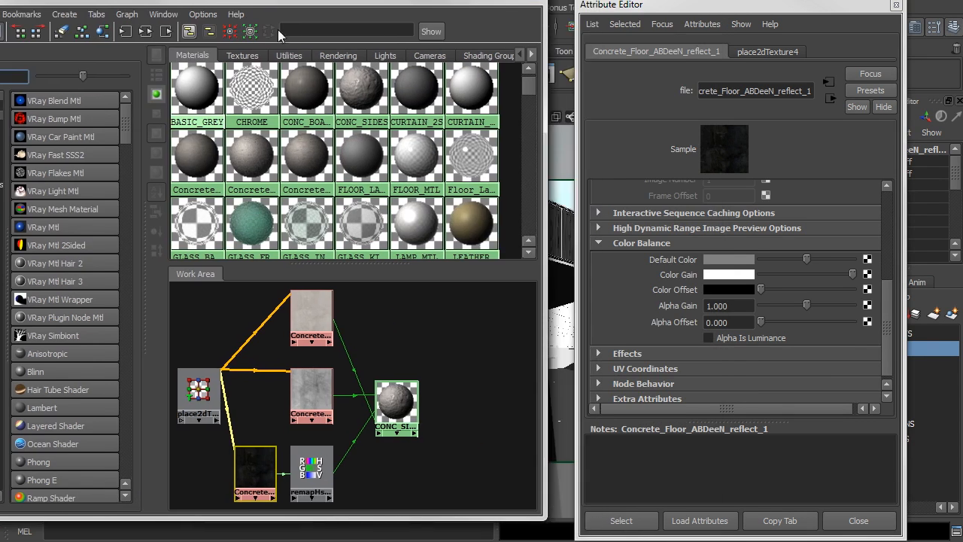
# - Connect the Concrete_Floor_ABDeeN_reflect_1 texture to the Color input of the remapHsv2 node
pyautogui.click(305, 471)
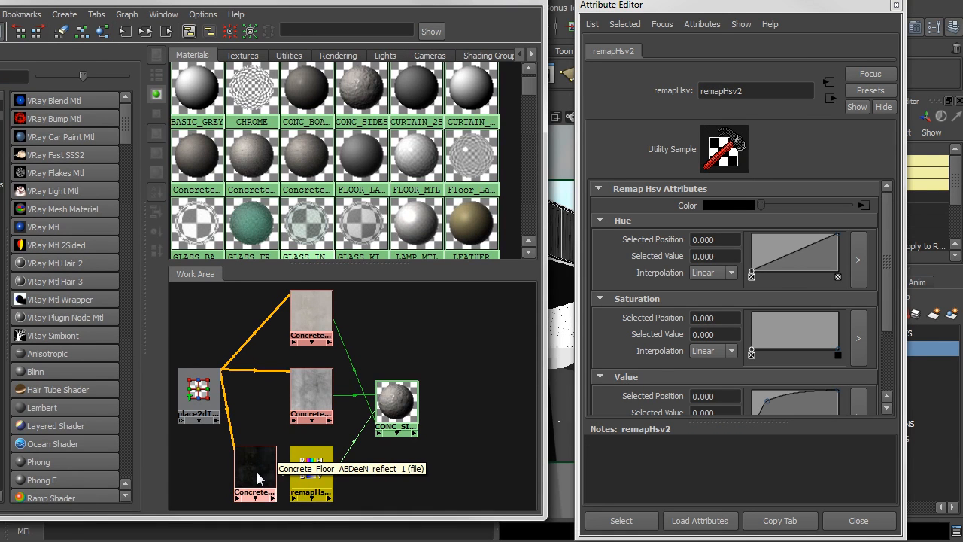
pyautogui.moveTo(251, 480); pyautogui.dragTo(707, 203, button='middle')
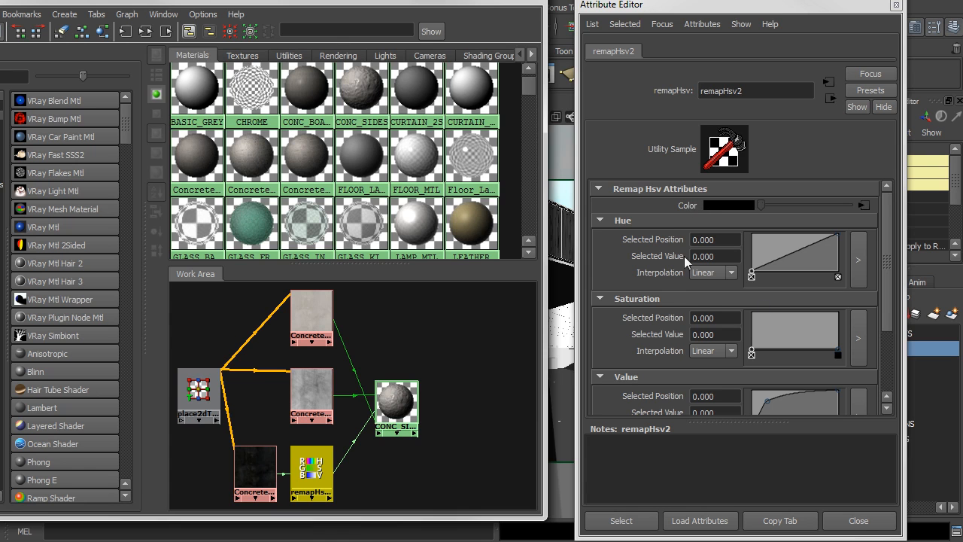
pyautogui.scroll(-2, 744, 276)
pyautogui.scroll(2, 653, 211)
# - Raise the middle point of the remapHsv2 Value curve to about 0.71 at position 0.184
pyautogui.moveTo(707, 539); pyautogui.dragTo(707, 541)
pyautogui.moveTo(700, 7); pyautogui.dragTo(688, 0)
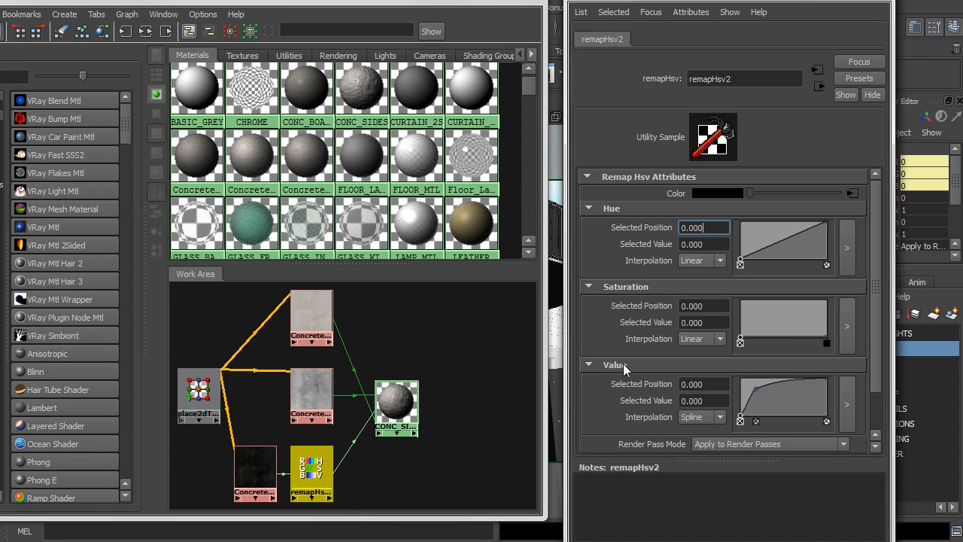
pyautogui.click(848, 408)
pyautogui.moveTo(675, 146); pyautogui.dragTo(635, 127)
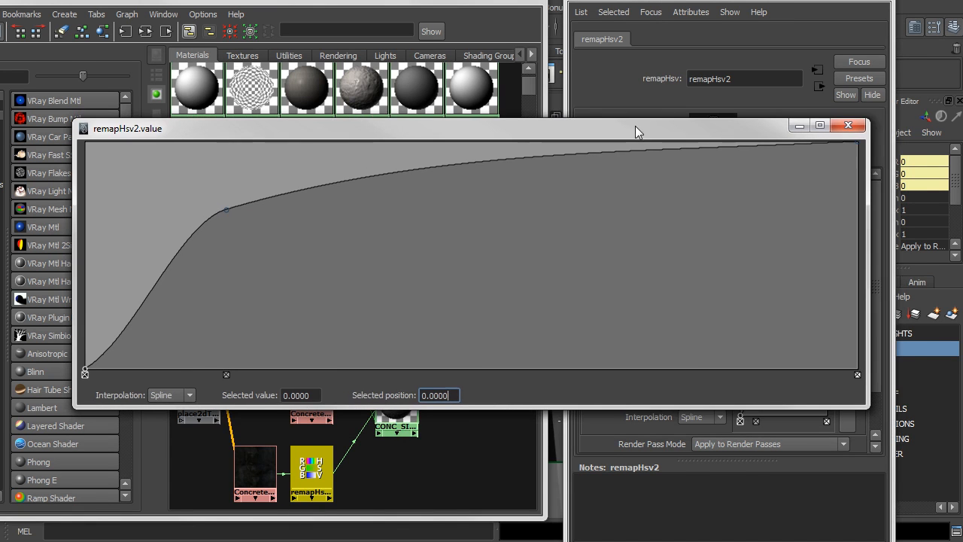
pyautogui.moveTo(226, 211)
pyautogui.mouseDown()
pyautogui.moveTo(241, 234)
pyautogui.moveTo(227, 206)
pyautogui.mouseUp()
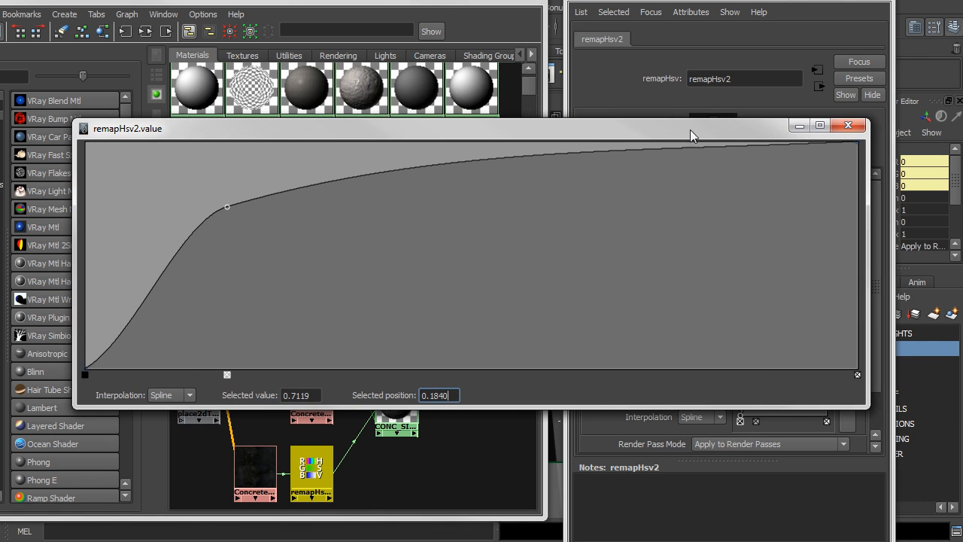
pyautogui.click(857, 130)
# - Check the reflect texture's color balance settings and set the Reflection Glossiness of CONC_SIDES to 0.75
pyautogui.moveTo(722, 0)
pyautogui.mouseDown()
pyautogui.moveTo(962, 18)
pyautogui.moveTo(727, 16)
pyautogui.mouseUp()
pyautogui.click(394, 396)
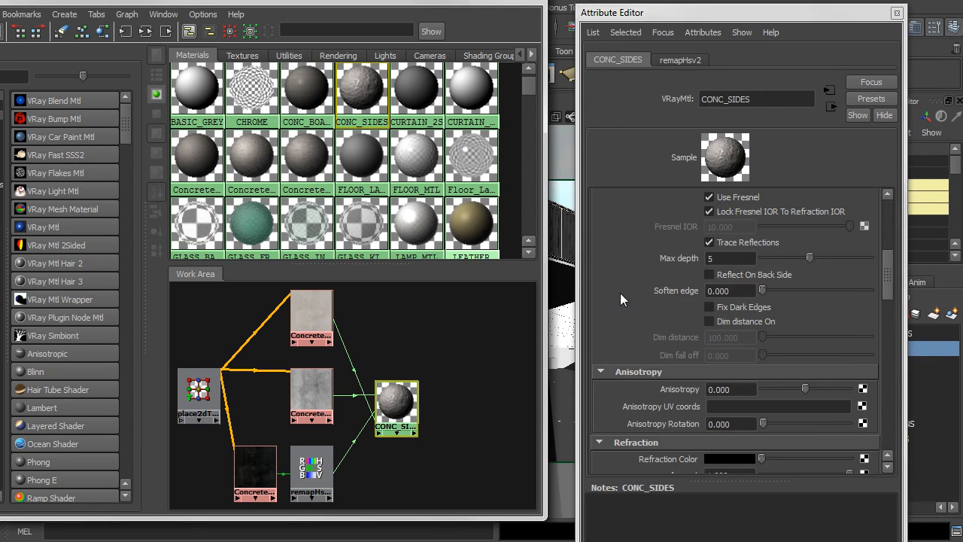
pyautogui.click(256, 470)
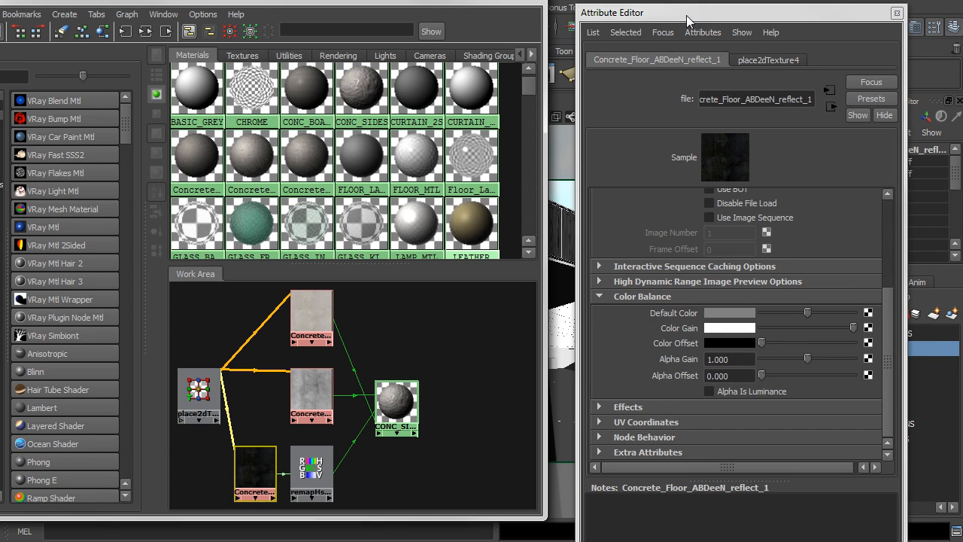
pyautogui.click(405, 398)
pyautogui.scroll(-2, 655, 356)
pyautogui.scroll(2, 656, 360)
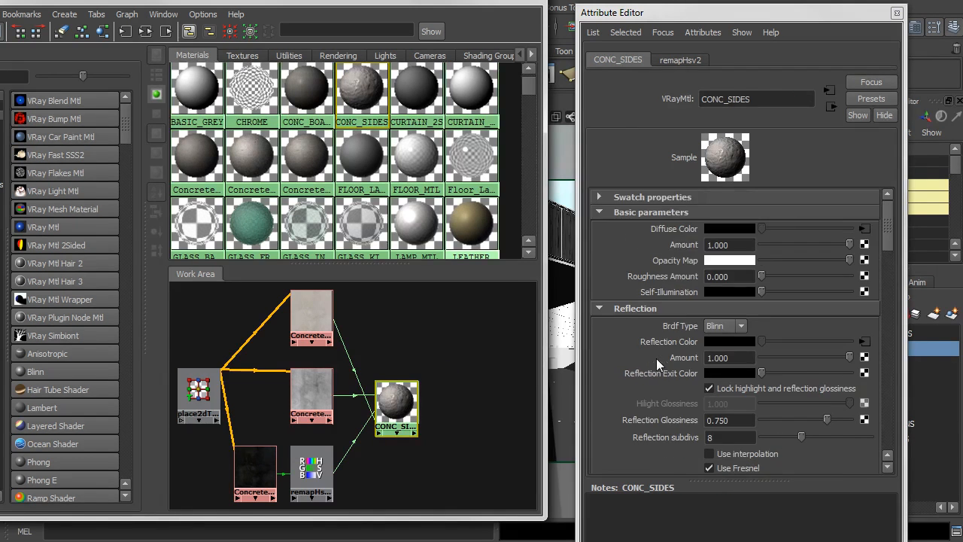
pyautogui.moveTo(826, 419); pyautogui.dragTo(826, 417)
pyautogui.click(741, 419)
pyautogui.write('.75')
pyautogui.press('Return')
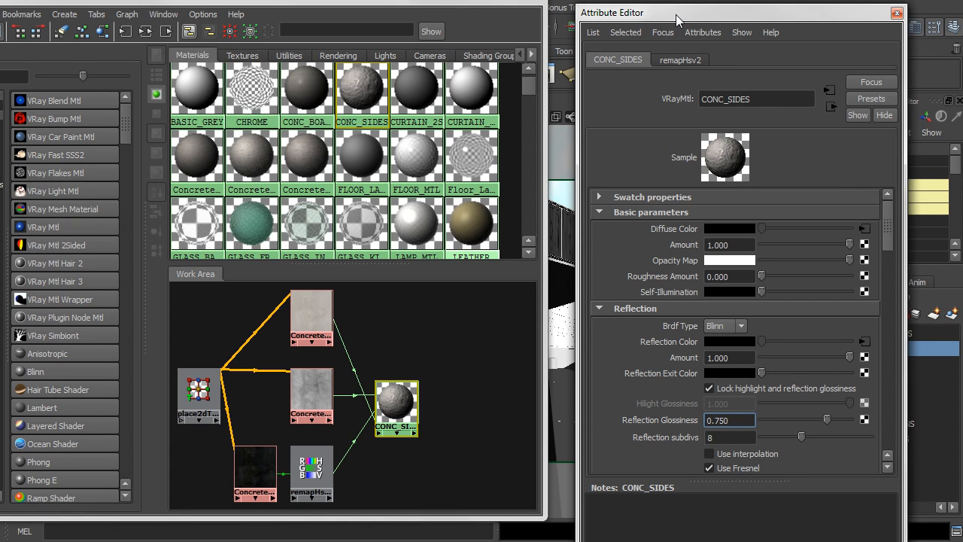
# - Try the Quadratic filter type on the Concrete_Floor_ABDeeN_diffuse_1 texture and return it to Off
pyautogui.click(307, 321)
pyautogui.scroll(3, 661, 294)
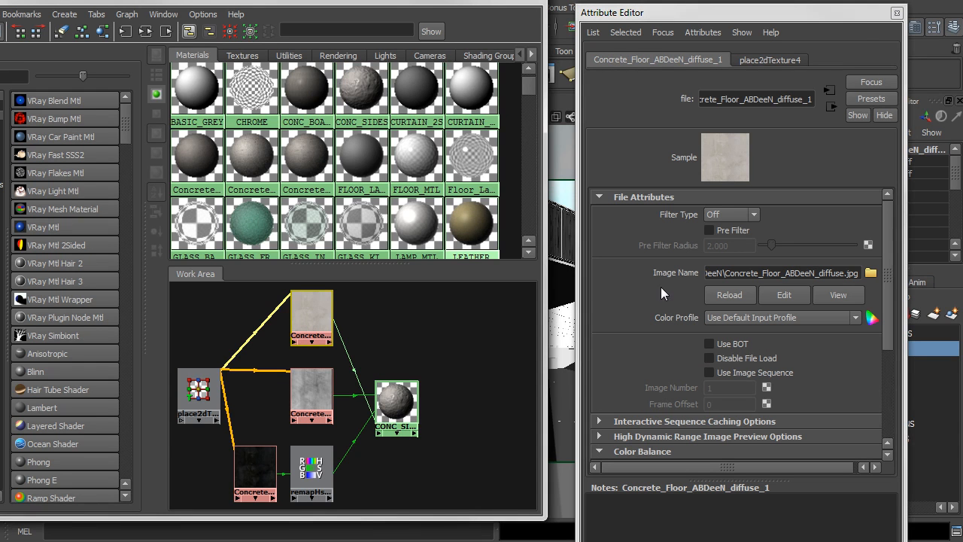
pyautogui.click(727, 215)
pyautogui.click(722, 225)
pyautogui.click(733, 213)
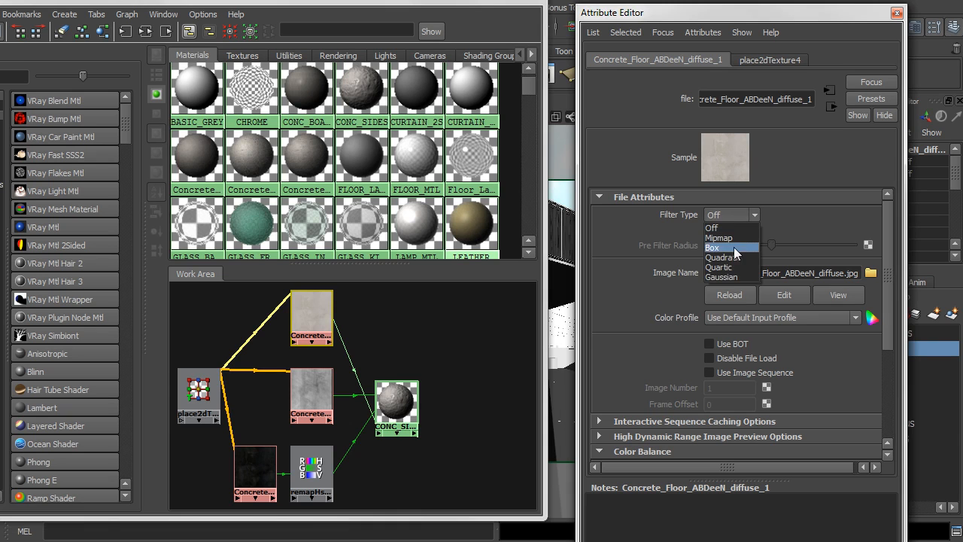
pyautogui.click(723, 258)
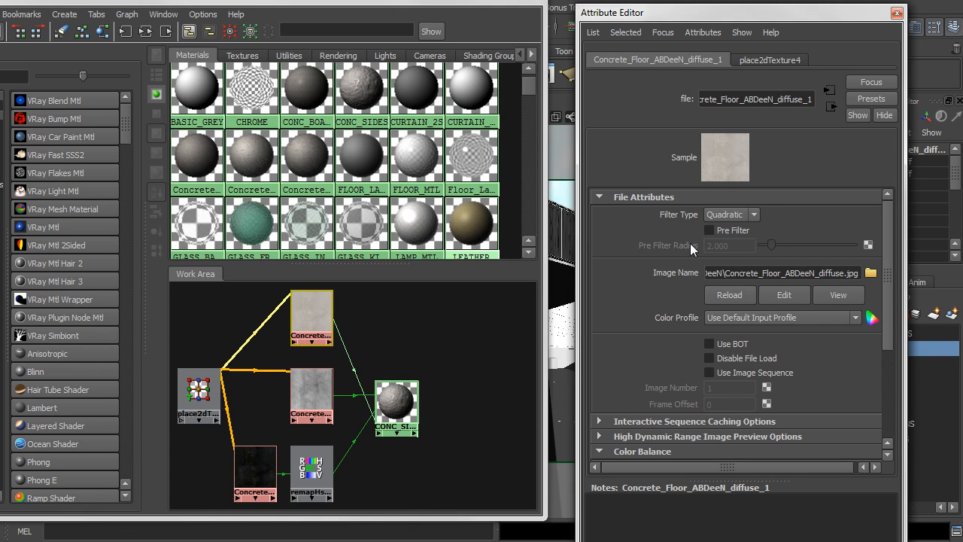
pyautogui.click(723, 214)
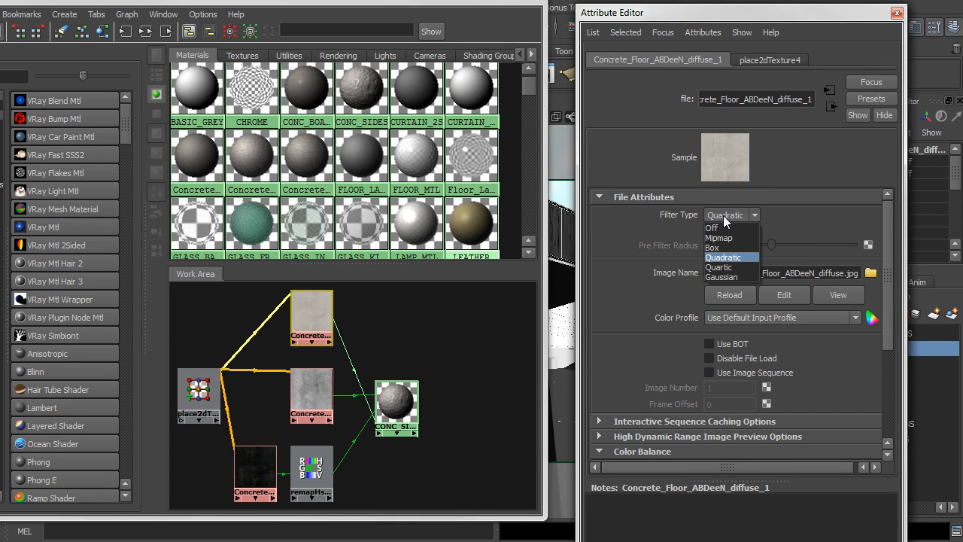
pyautogui.click(721, 228)
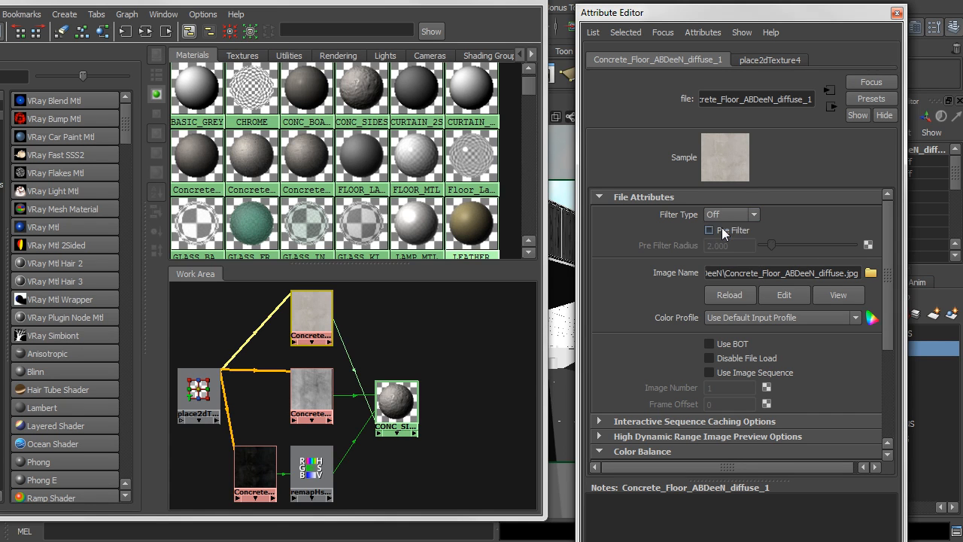
# - Inspect how the place2dTexture4 placement node feeds the three concrete textures, and close the Attribute Editor
pyautogui.moveTo(672, 19); pyautogui.dragTo(677, 20)
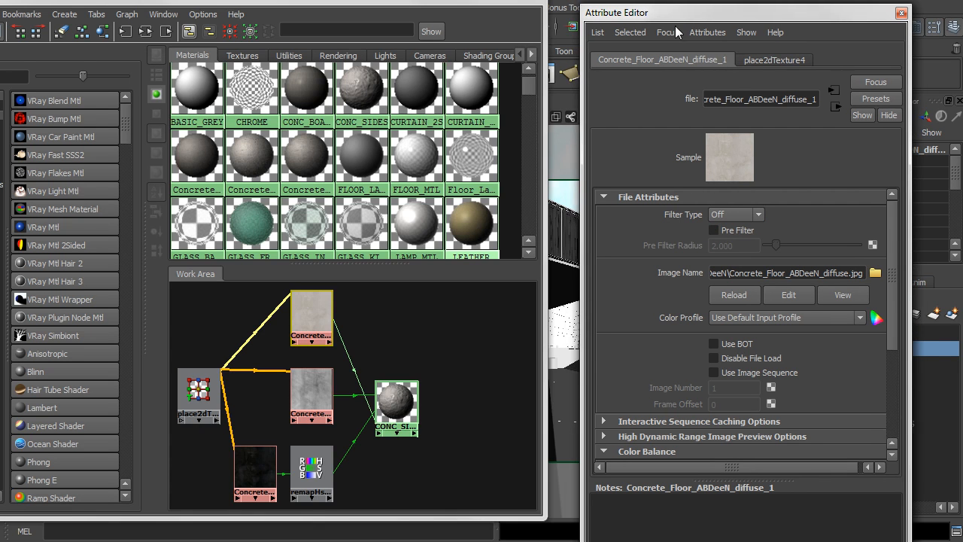
pyautogui.keyDown('alt'); pyautogui.moveTo(280, 347); pyautogui.dragTo(346, 354, button='middle'); pyautogui.keyUp('alt')
pyautogui.scroll(-2, 352, 345)
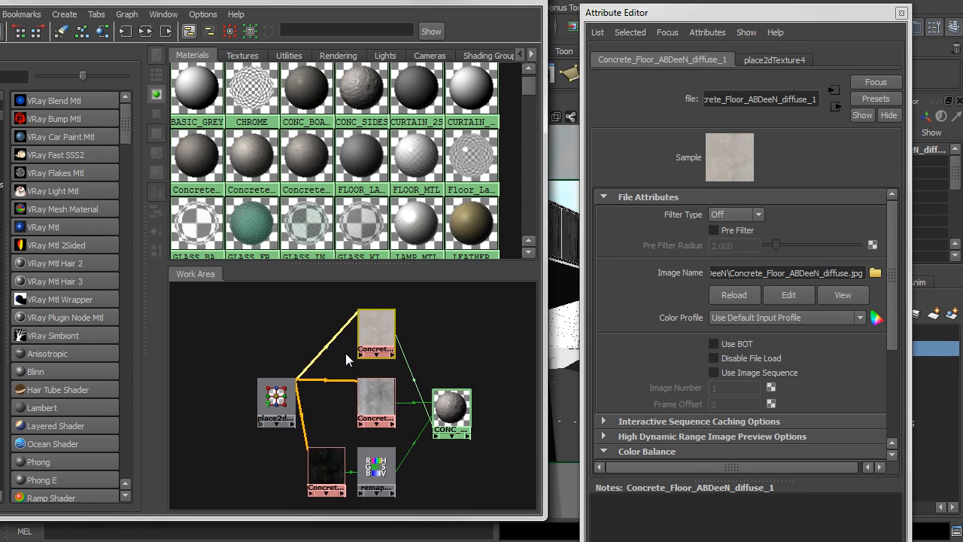
pyautogui.moveTo(284, 392); pyautogui.dragTo(270, 399)
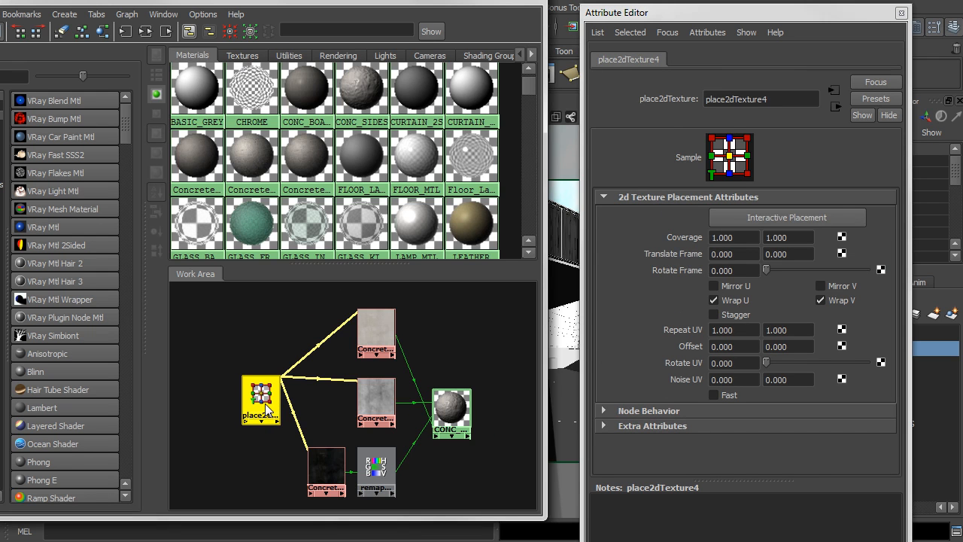
pyautogui.moveTo(270, 410); pyautogui.dragTo(261, 410)
pyautogui.moveTo(359, 335)
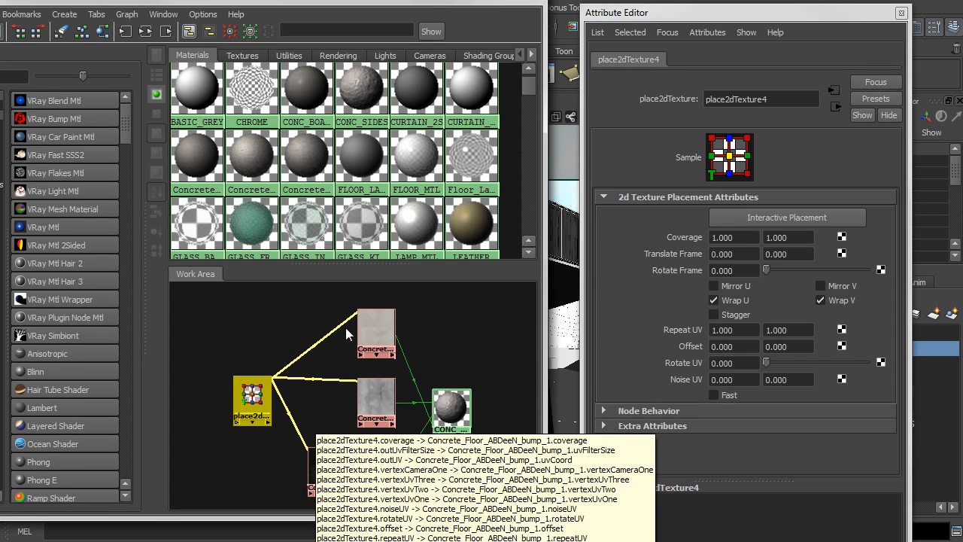
pyautogui.click(391, 297)
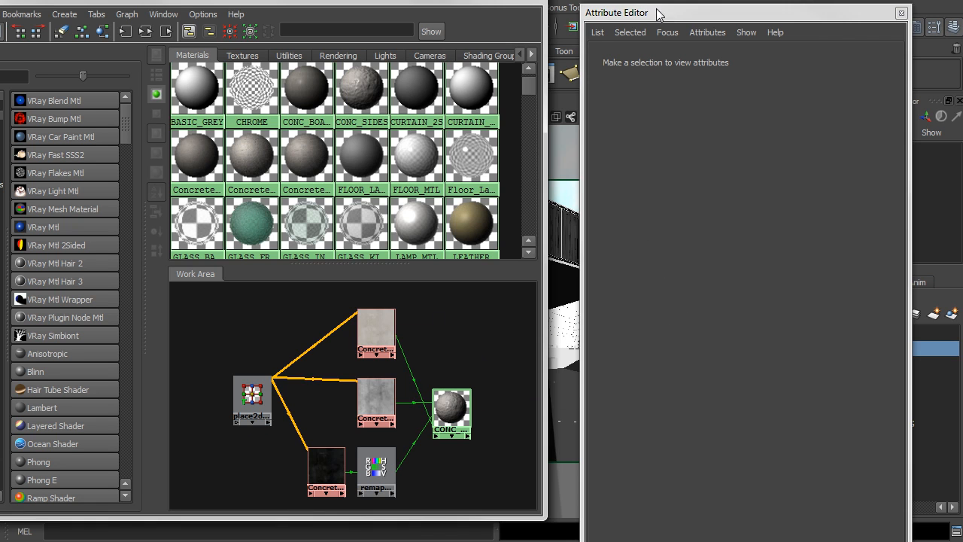
pyautogui.click(900, 13)
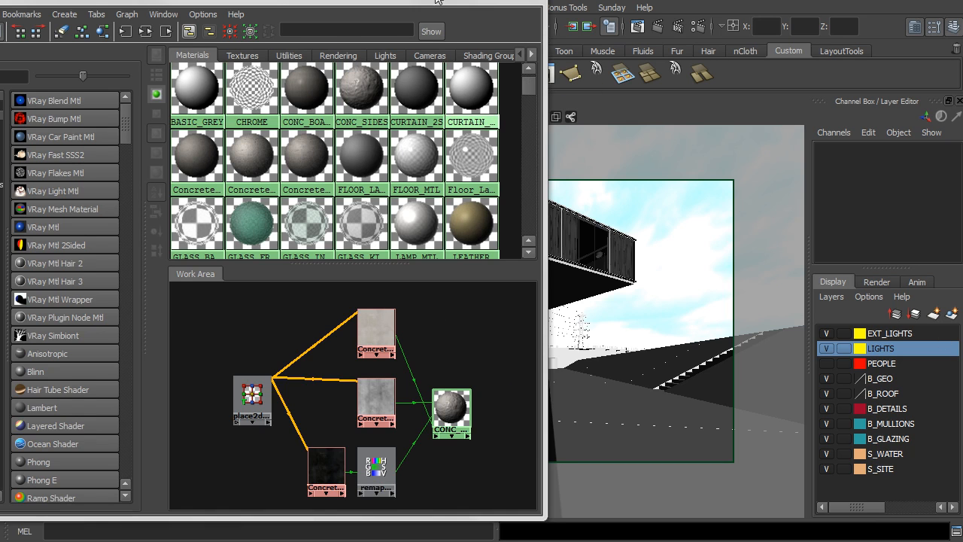
# - Assign the CONC_SIDES material to the RightSide terrain
pyautogui.moveTo(434, 3); pyautogui.dragTo(333, 7)
pyautogui.click(580, 397)
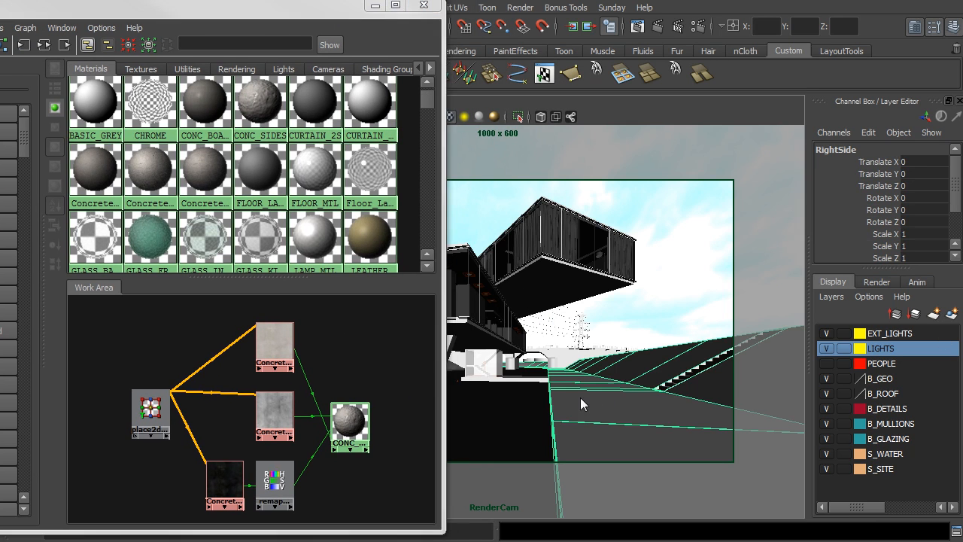
pyautogui.moveTo(348, 423); pyautogui.dragTo(343, 392, button='right')
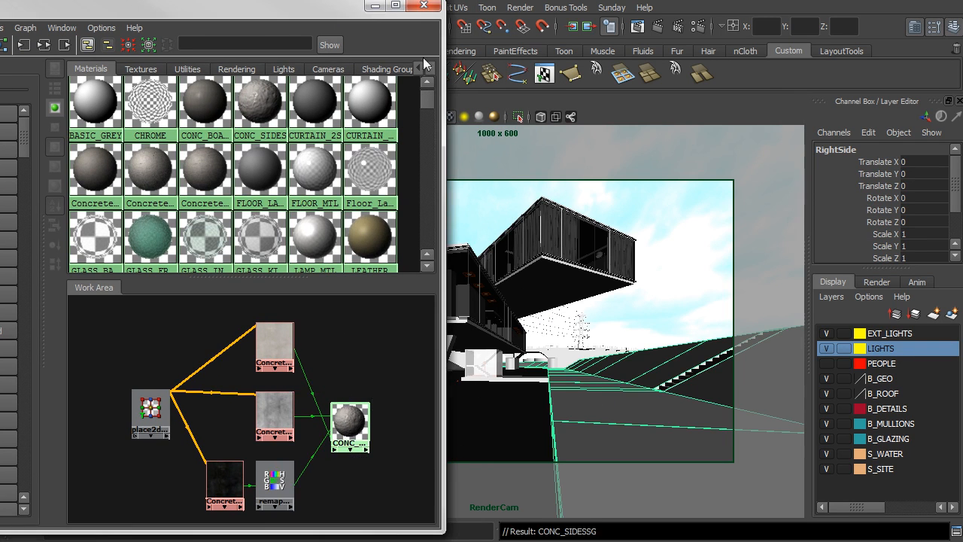
# - Minimize the Hypershade and switch the viewport to the persp camera, framing the RightSide terrain from above
pyautogui.click(374, 6)
pyautogui.click(390, 105)
pyautogui.moveTo(414, 120)
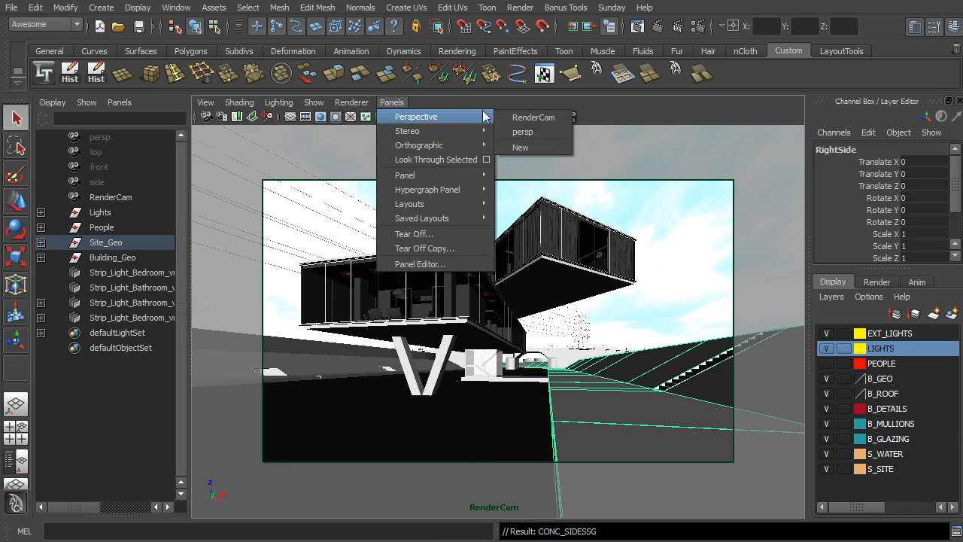
pyautogui.click(535, 129)
pyautogui.keyDown('alt'); pyautogui.moveTo(551, 251); pyautogui.dragTo(474, 249); pyautogui.keyUp('alt')
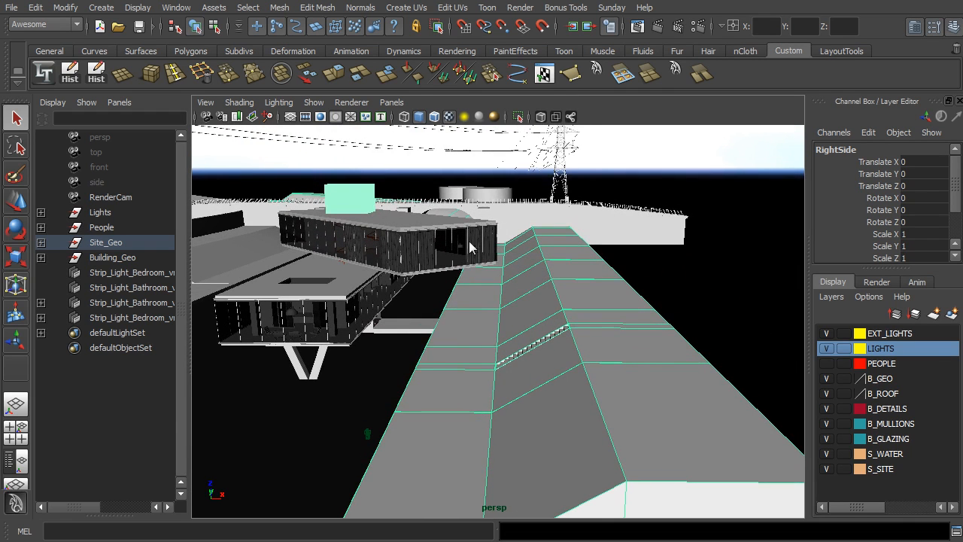
# - Apply Automatic Mapping to the RightSide terrain and deselect it
pyautogui.click(407, 8)
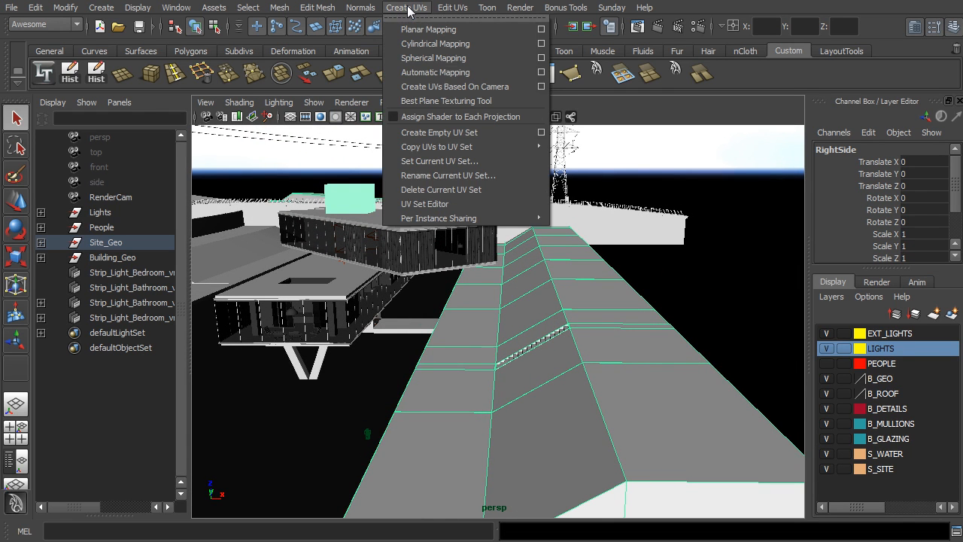
pyautogui.click(426, 73)
pyautogui.moveTo(648, 383); pyautogui.dragTo(685, 374, button='right')
pyautogui.moveTo(686, 371); pyautogui.dragTo(714, 332, button='right')
pyautogui.click(718, 179)
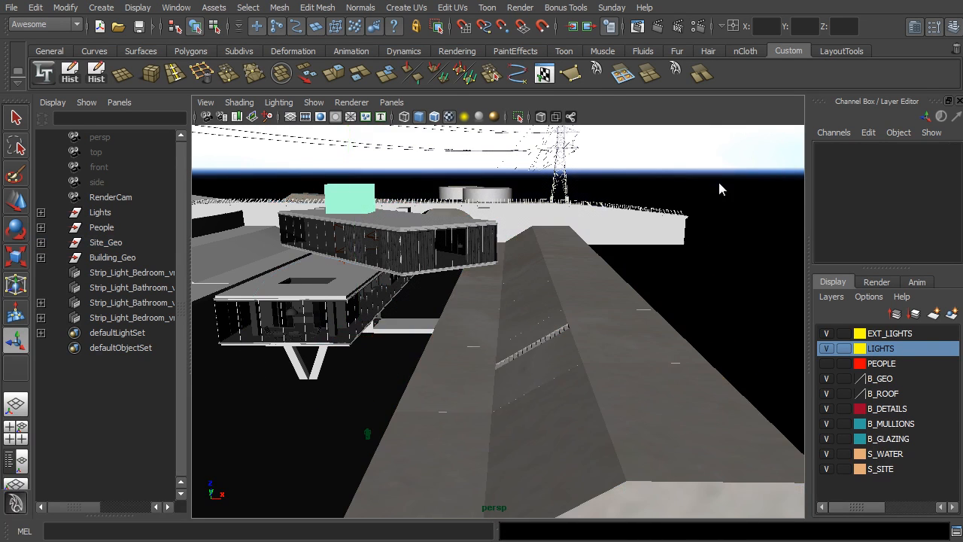
# - Select the RightSide terrain from a top-down view and display its layout in the UV Texture Editor
pyautogui.keyDown('alt'); pyautogui.moveTo(560, 238); pyautogui.dragTo(741, 312); pyautogui.keyUp('alt')
pyautogui.keyDown('alt'); pyautogui.moveTo(423, 264); pyautogui.dragTo(461, 259); pyautogui.keyUp('alt')
pyautogui.keyDown('alt'); pyautogui.moveTo(381, 223); pyautogui.dragTo(471, 211, button='middle'); pyautogui.keyUp('alt')
pyautogui.click(471, 210)
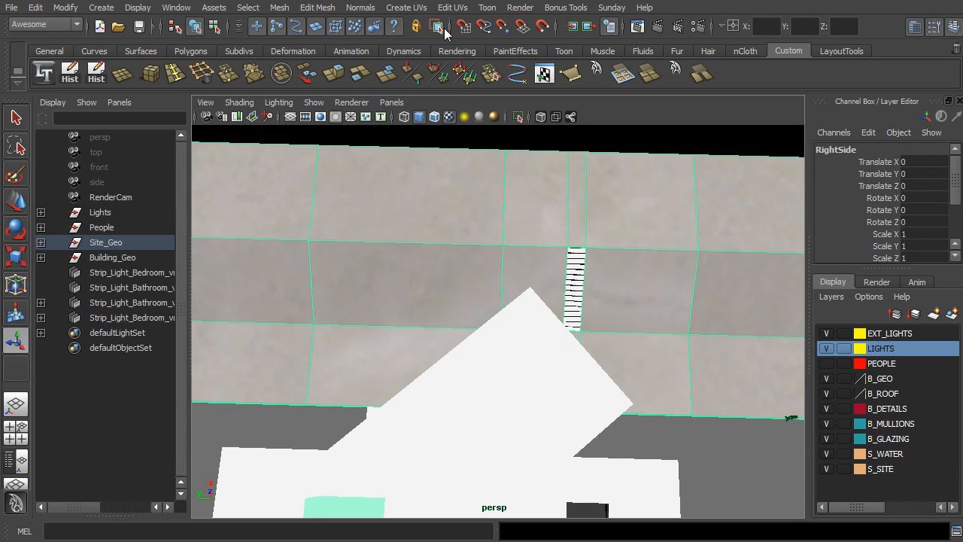
pyautogui.click(545, 74)
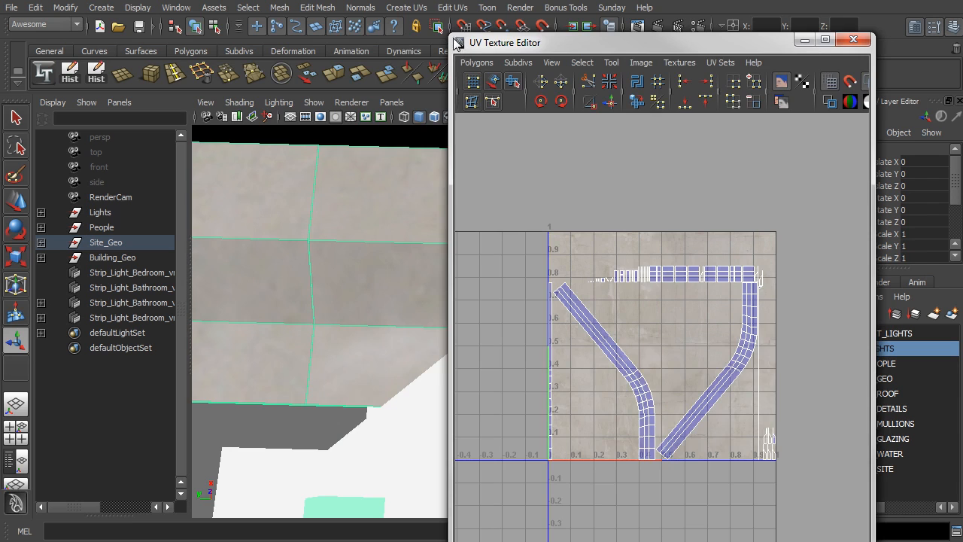
pyautogui.moveTo(455, 37); pyautogui.dragTo(184, 35)
pyautogui.moveTo(316, 47); pyautogui.dragTo(260, 2)
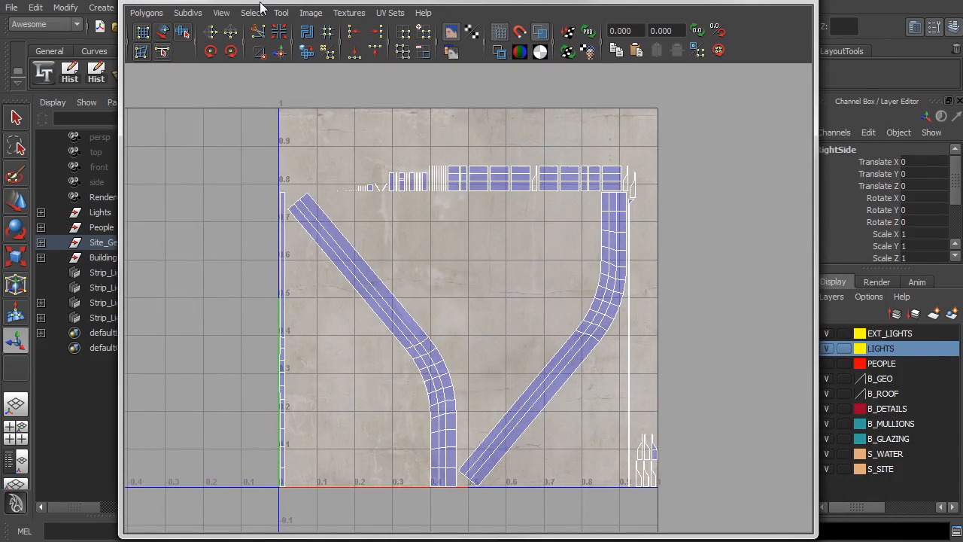
# - Toggle the UV shell shading off and back on in the UV Texture Editor
pyautogui.click(540, 34)
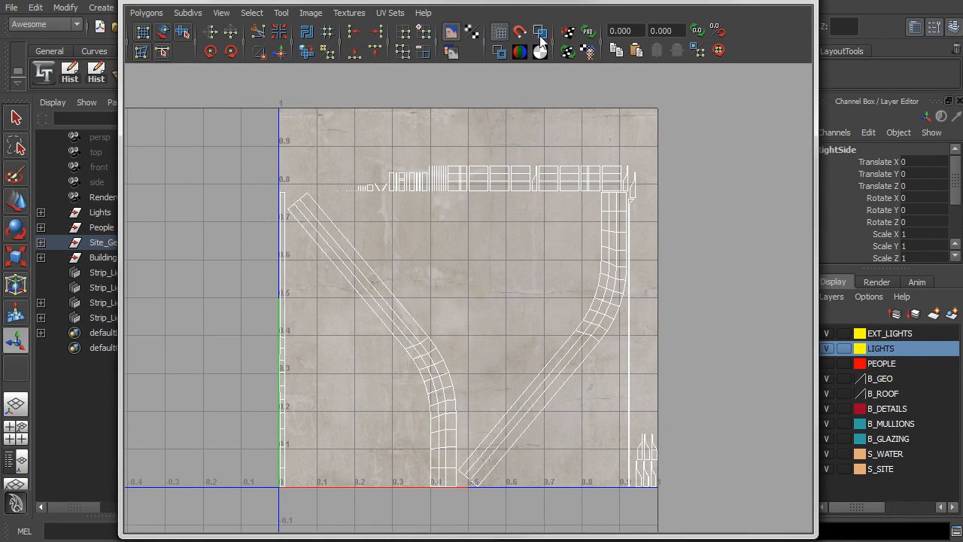
pyautogui.click(541, 33)
pyautogui.click(541, 33)
pyautogui.click(541, 33)
# - Select all of the RightSide terrain's UVs and scale them up so the concrete texture repeats at a finer size
pyautogui.moveTo(503, 179); pyautogui.dragTo(549, 184, button='right')
pyautogui.moveTo(246, 93); pyautogui.dragTo(712, 506)
pyautogui.moveTo(514, 4); pyautogui.dragTo(962, 21)
pyautogui.keyDown('alt'); pyautogui.moveTo(592, 180); pyautogui.dragTo(436, 185, button='middle'); pyautogui.keyUp('alt')
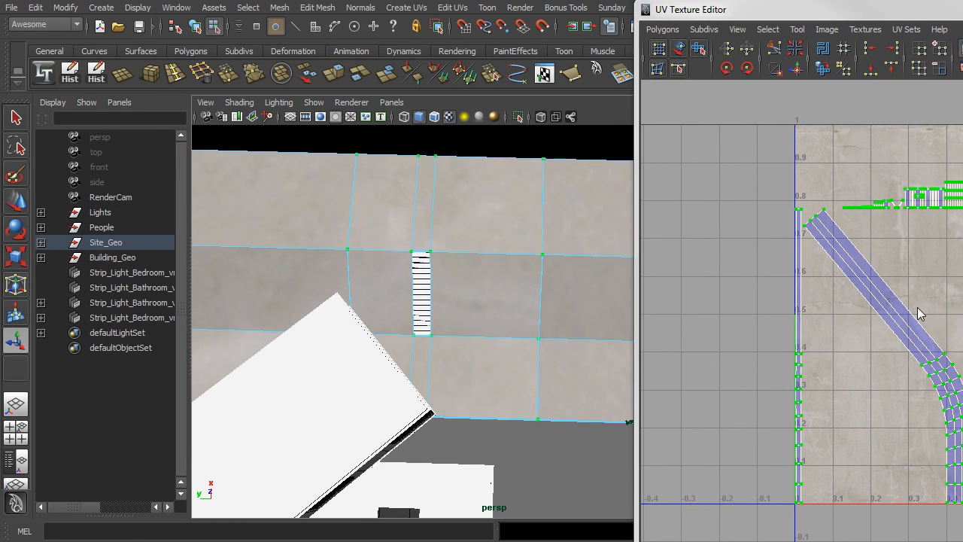
pyautogui.press('r')
pyautogui.moveTo(961, 343); pyautogui.dragTo(962, 343)
pyautogui.scroll(5, 407, 191)
pyautogui.keyDown('alt'); pyautogui.moveTo(520, 286); pyautogui.dragTo(511, 334, button='middle'); pyautogui.keyUp('alt')
pyautogui.keyDown('alt'); pyautogui.moveTo(511, 334); pyautogui.dragTo(463, 343); pyautogui.keyUp('alt')
pyautogui.keyDown('alt'); pyautogui.moveTo(348, 307); pyautogui.dragTo(496, 322, button='middle'); pyautogui.keyUp('alt')
pyautogui.keyDown('alt'); pyautogui.moveTo(496, 322); pyautogui.dragTo(411, 321); pyautogui.keyUp('alt')
pyautogui.moveTo(962, 343); pyautogui.dragTo(962, 343)
# - Examine the scale and tiling of the concrete texture across the RightSide terrain from several angles
pyautogui.scroll(-5, 389, 310)
pyautogui.keyDown('alt'); pyautogui.moveTo(389, 310); pyautogui.dragTo(453, 302, button='middle'); pyautogui.keyUp('alt')
pyautogui.keyDown('alt'); pyautogui.moveTo(453, 303); pyautogui.dragTo(543, 365); pyautogui.keyUp('alt')
pyautogui.keyDown('alt'); pyautogui.moveTo(543, 365); pyautogui.dragTo(385, 298, button='middle'); pyautogui.keyUp('alt')
pyautogui.scroll(5, 386, 295)
pyautogui.keyDown('alt'); pyautogui.moveTo(387, 297); pyautogui.dragTo(482, 296); pyautogui.keyUp('alt')
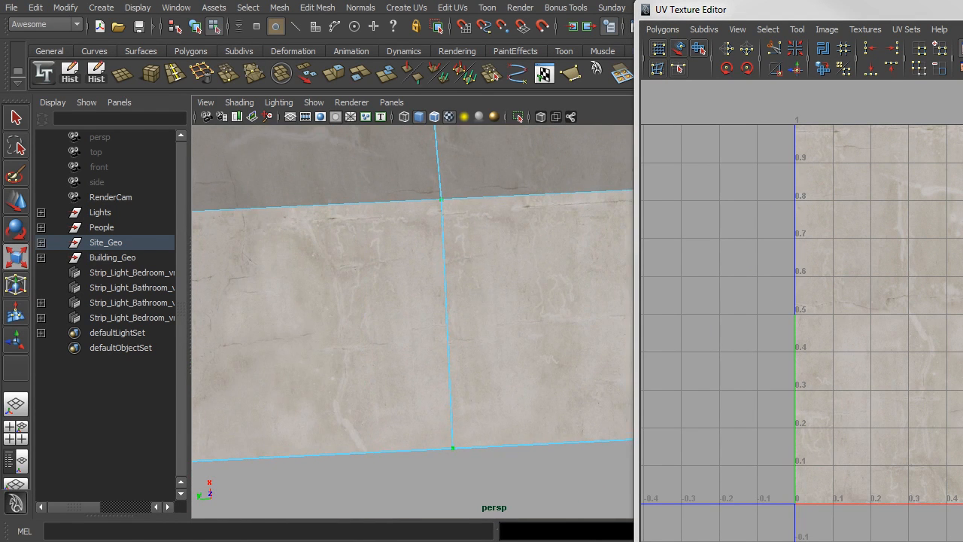
pyautogui.keyDown('alt'); pyautogui.moveTo(395, 277); pyautogui.dragTo(204, 259, button='middle'); pyautogui.keyUp('alt')
pyautogui.keyDown('alt'); pyautogui.moveTo(560, 287); pyautogui.dragTo(390, 306, button='middle'); pyautogui.keyUp('alt')
pyautogui.keyDown('alt'); pyautogui.moveTo(451, 340); pyautogui.dragTo(354, 259); pyautogui.keyUp('alt')
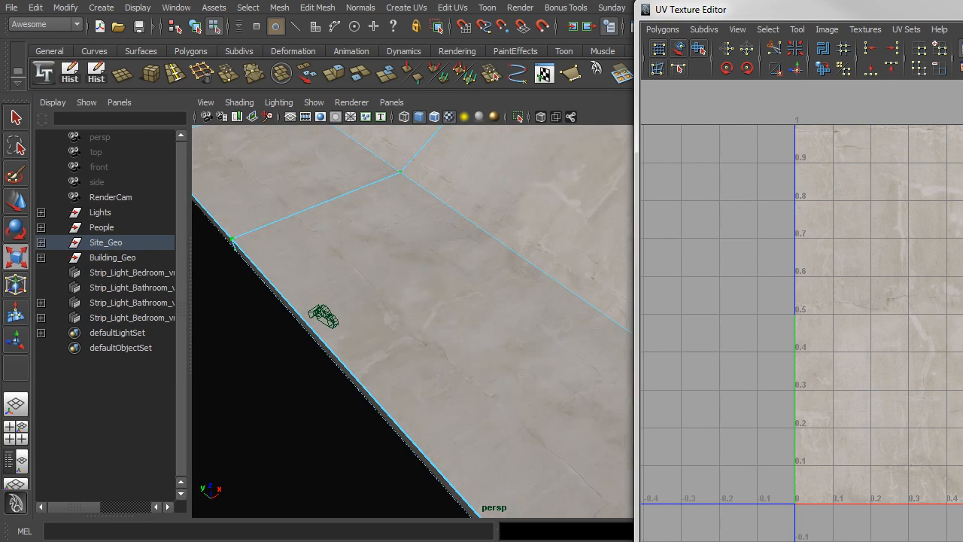
pyautogui.keyDown('alt'); pyautogui.moveTo(411, 281); pyautogui.dragTo(474, 322, button='middle'); pyautogui.keyUp('alt')
pyautogui.keyDown('alt'); pyautogui.moveTo(474, 322); pyautogui.dragTo(542, 330); pyautogui.keyUp('alt')
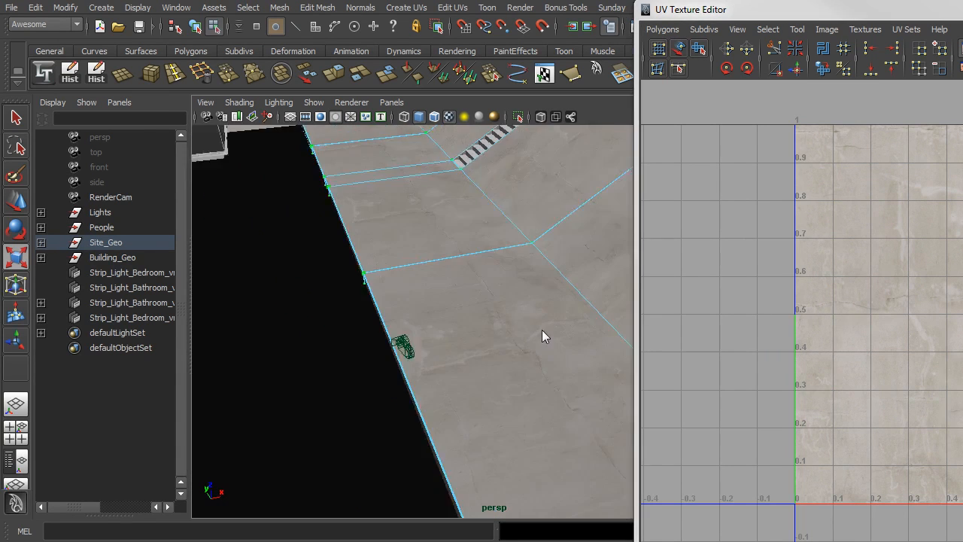
pyautogui.keyDown('alt'); pyautogui.moveTo(542, 330); pyautogui.dragTo(471, 329, button='middle'); pyautogui.keyUp('alt')
pyautogui.keyDown('alt'); pyautogui.moveTo(922, 341); pyautogui.dragTo(946, 349, button='right'); pyautogui.keyUp('alt')
pyautogui.press('w')
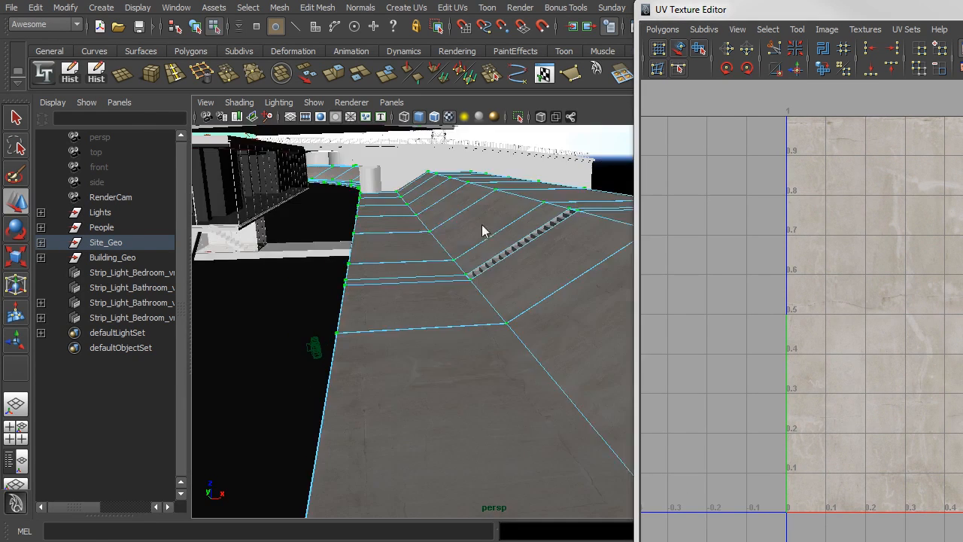
pyautogui.keyDown('alt'); pyautogui.moveTo(374, 304); pyautogui.dragTo(399, 271, button='middle'); pyautogui.keyUp('alt')
pyautogui.keyDown('alt'); pyautogui.moveTo(400, 273); pyautogui.dragTo(651, 231); pyautogui.keyUp('alt')
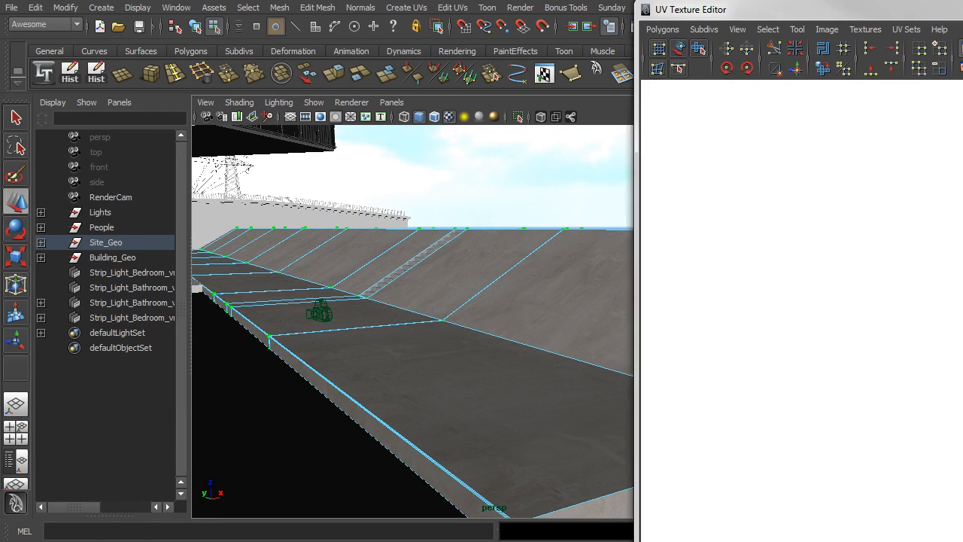
# - Return the RightSide terrain to object mode, deselect it and view the whole building
pyautogui.moveTo(501, 299); pyautogui.dragTo(535, 278, button='right')
pyautogui.click(509, 207)
pyautogui.keyDown('alt'); pyautogui.moveTo(510, 213); pyautogui.dragTo(567, 298); pyautogui.keyUp('alt')
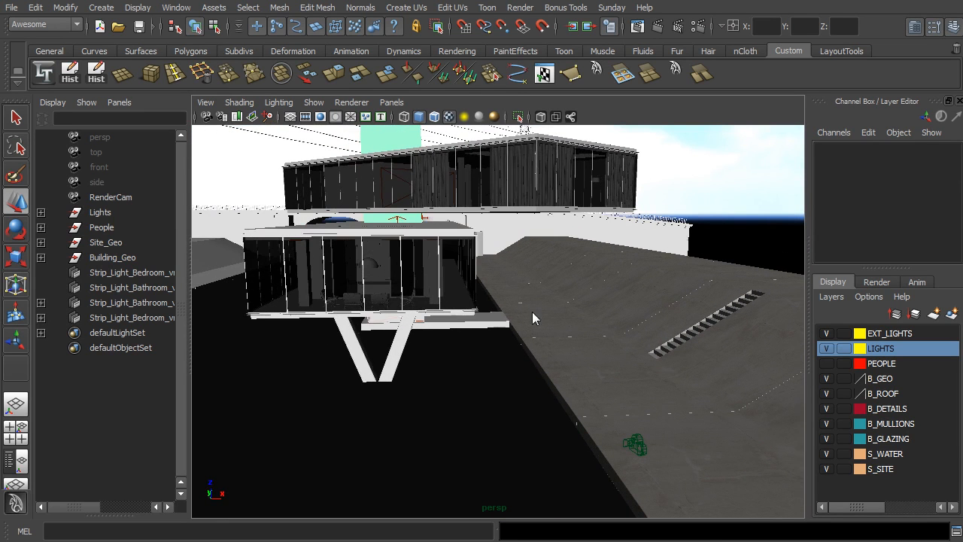
# - Bring back the Hypershade and select the V_Column supporting the building
pyautogui.hotkey('alt', 'Tab')
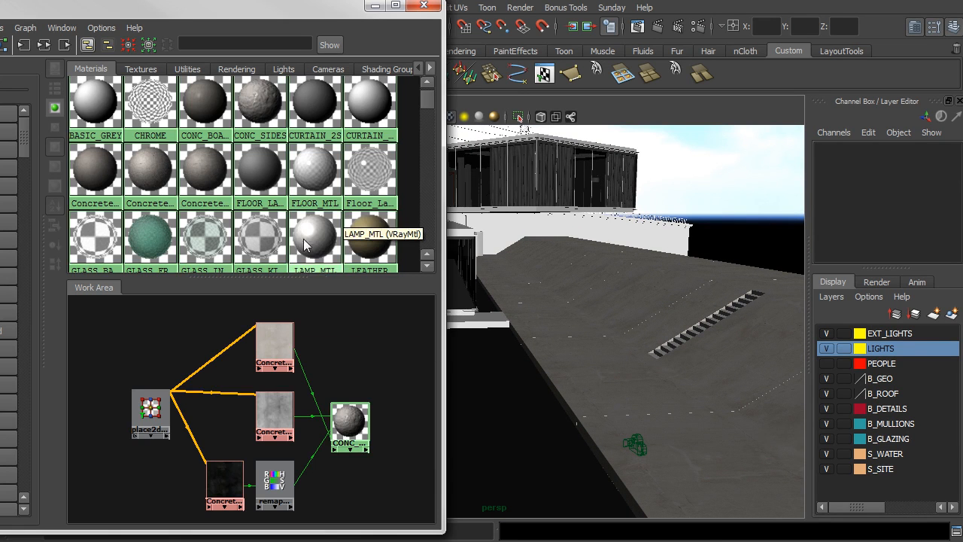
pyautogui.scroll(1, 264, 228)
pyautogui.keyDown('alt'); pyautogui.moveTo(587, 226); pyautogui.dragTo(744, 228, button='middle'); pyautogui.keyUp('alt')
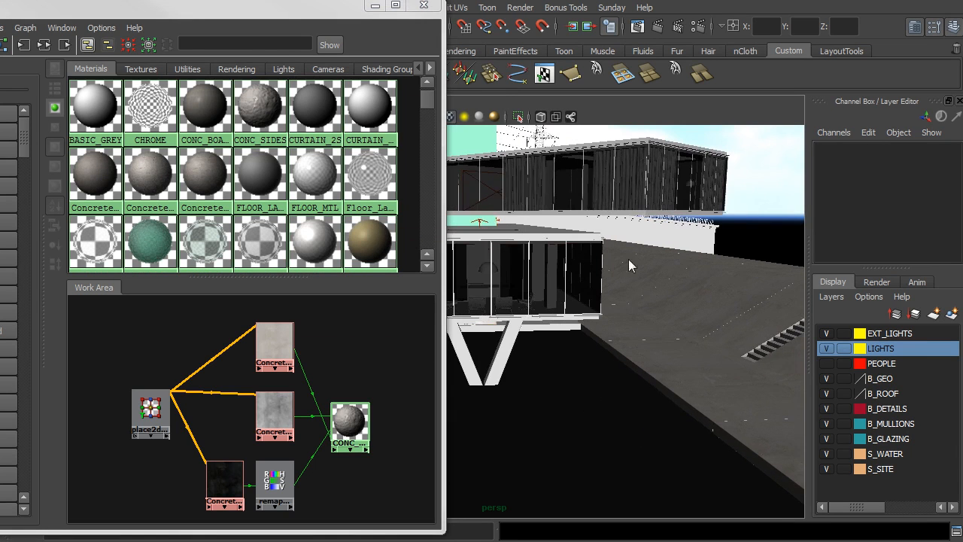
pyautogui.click(507, 349)
pyautogui.keyDown('alt'); pyautogui.moveTo(515, 360); pyautogui.dragTo(601, 349, button='right'); pyautogui.keyUp('alt')
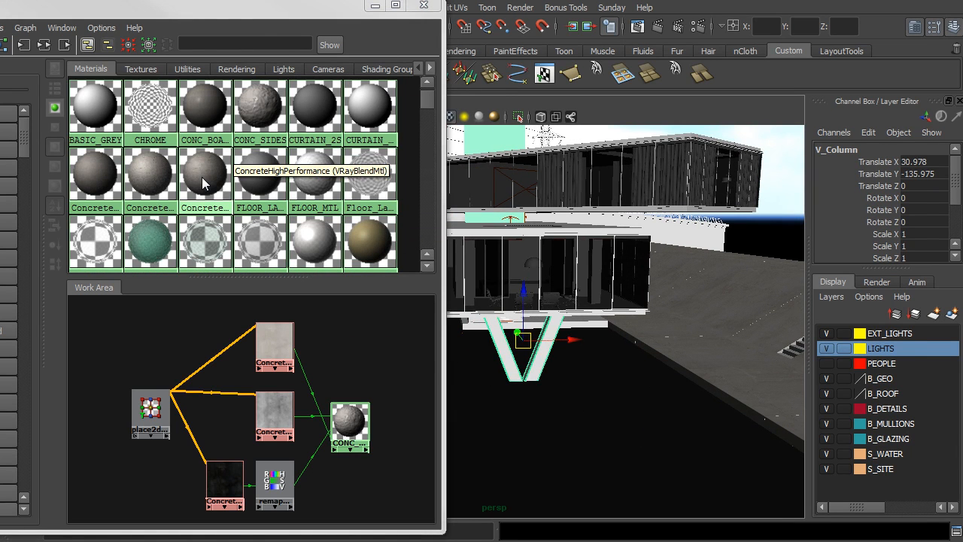
# - Graph the network of the ConcreteHighPerformance blend material and open its attributes
pyautogui.moveTo(205, 172); pyautogui.dragTo(209, 206, button='right')
pyautogui.moveTo(306, 6); pyautogui.dragTo(513, 10)
pyautogui.moveTo(472, 422); pyautogui.dragTo(511, 436)
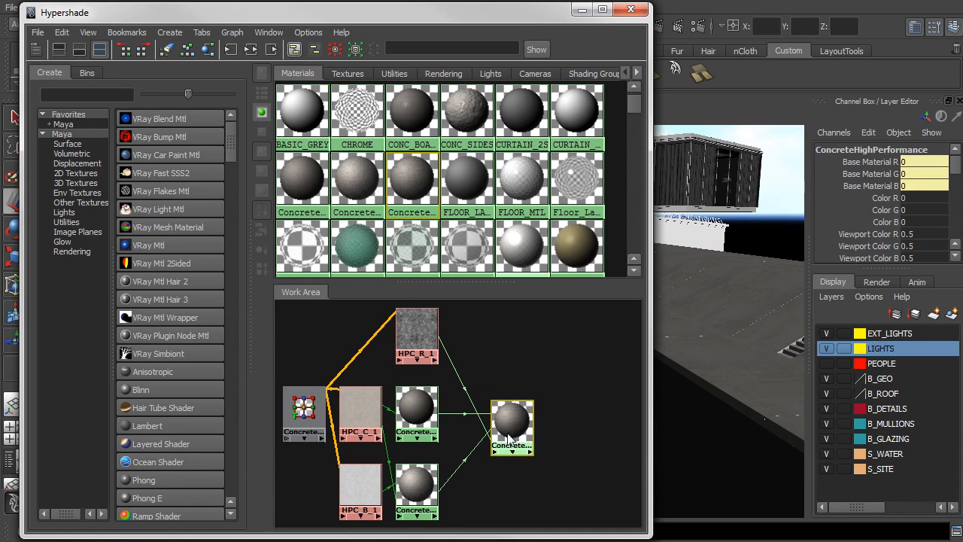
pyautogui.doubleClick(508, 438)
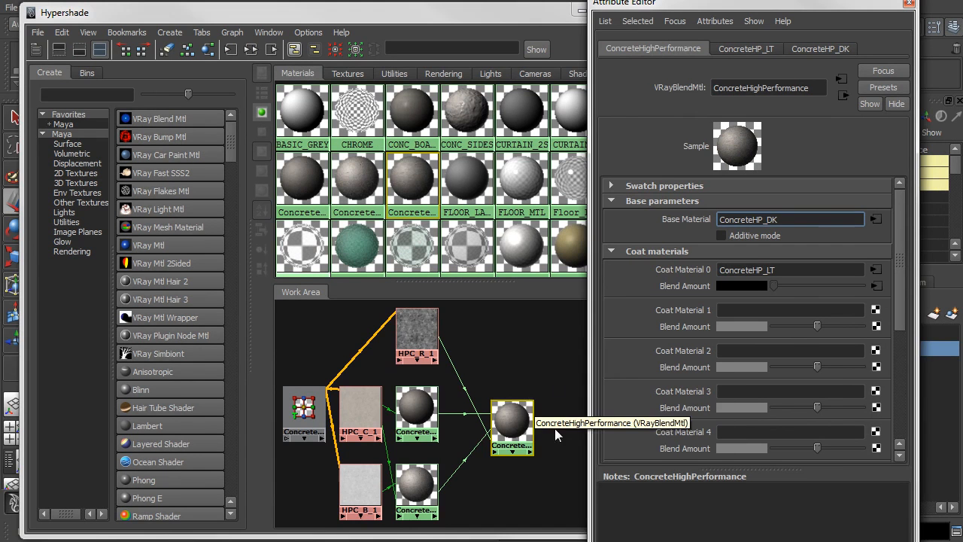
# - Review the ConcreteHP_DK and ConcreteHP_LT sub-materials of the blend and the HPC_C_1 texture's settings
pyautogui.keyDown('alt'); pyautogui.moveTo(509, 379); pyautogui.dragTo(510, 362, button='middle'); pyautogui.keyUp('alt')
pyautogui.click(424, 397)
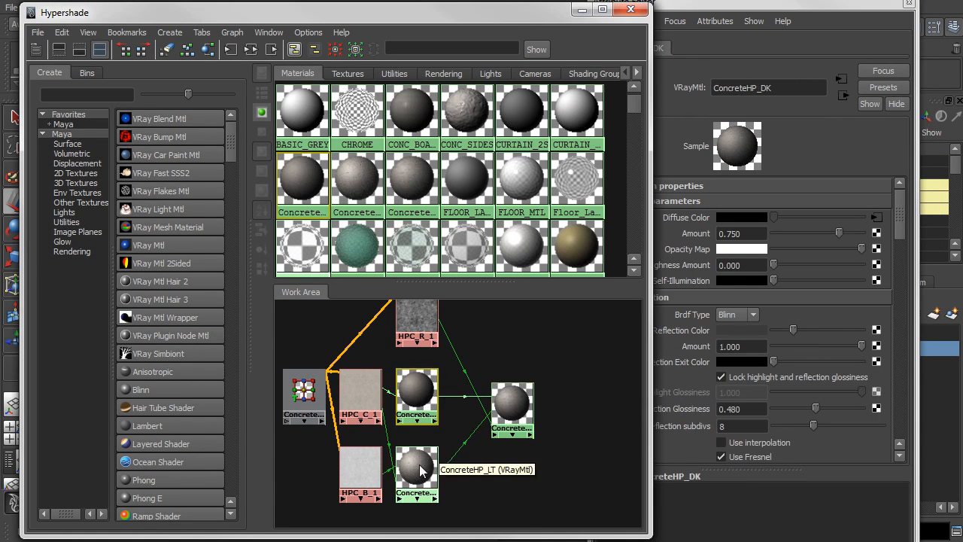
pyautogui.click(513, 405)
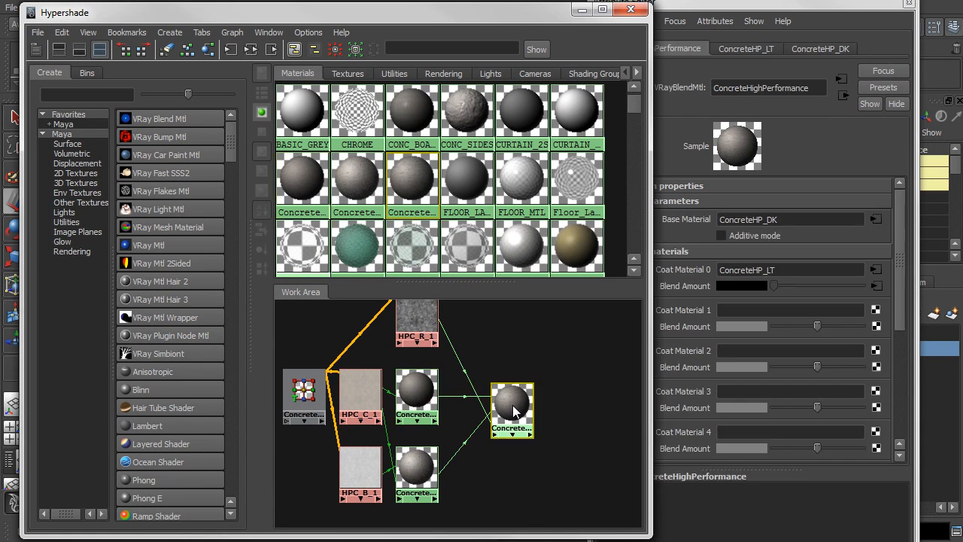
pyautogui.keyDown('alt'); pyautogui.moveTo(414, 406); pyautogui.dragTo(424, 413, button='right'); pyautogui.keyUp('alt')
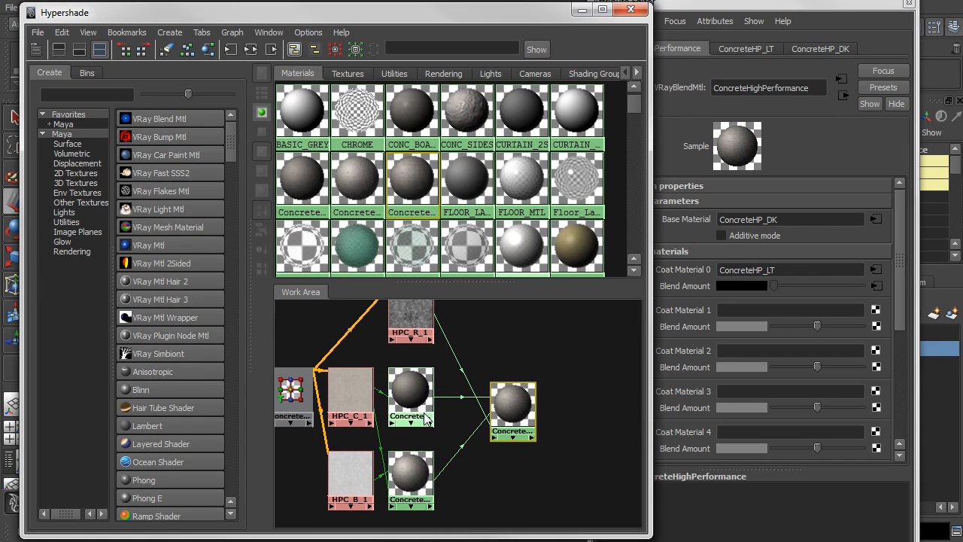
pyautogui.click(414, 404)
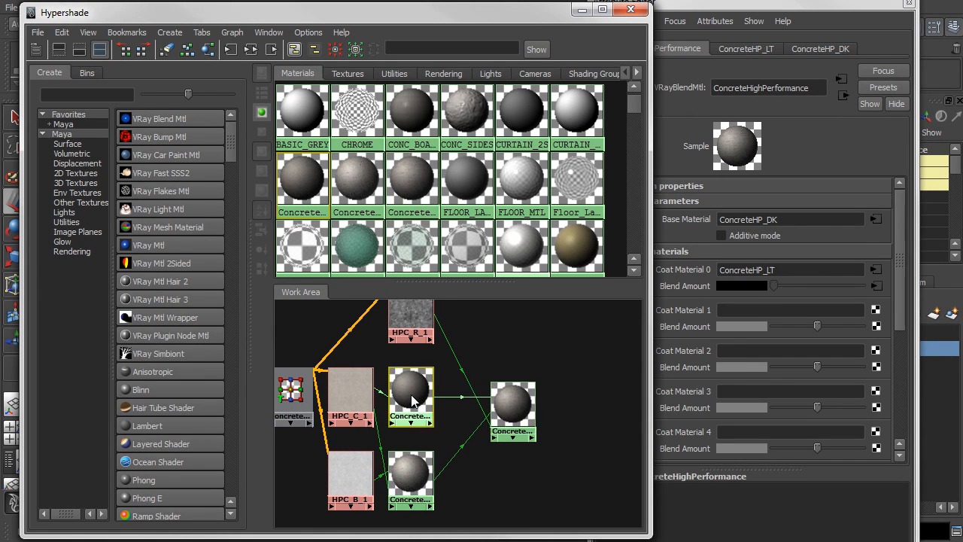
pyautogui.click(349, 399)
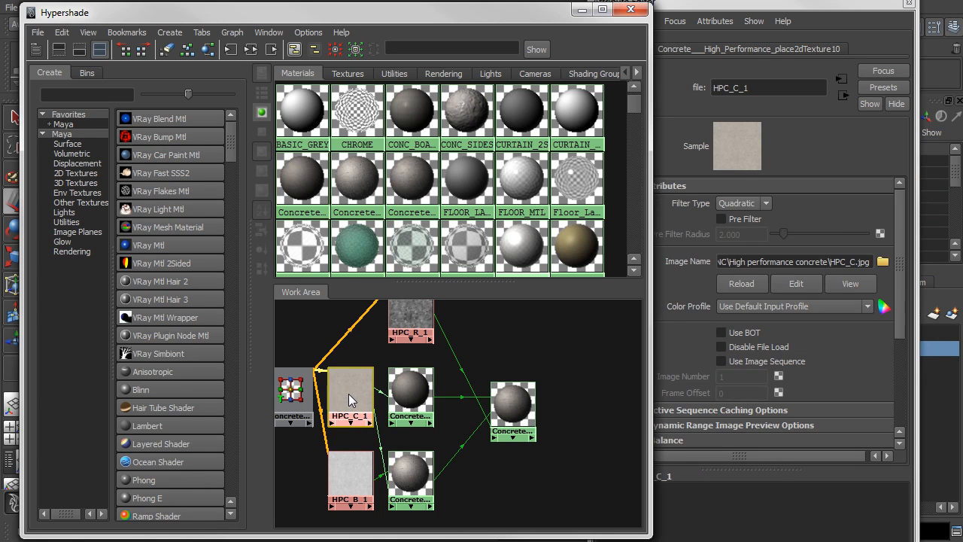
pyautogui.click(413, 399)
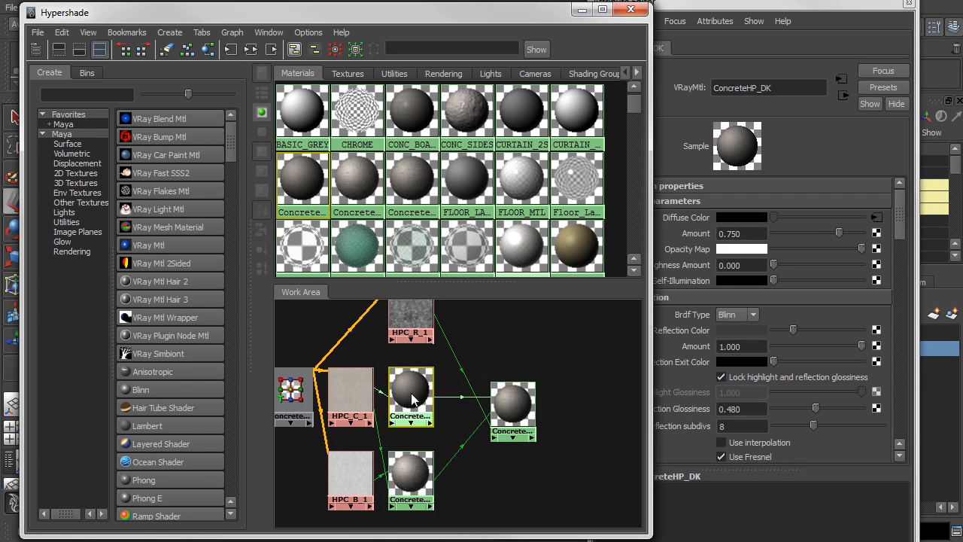
pyautogui.click(411, 474)
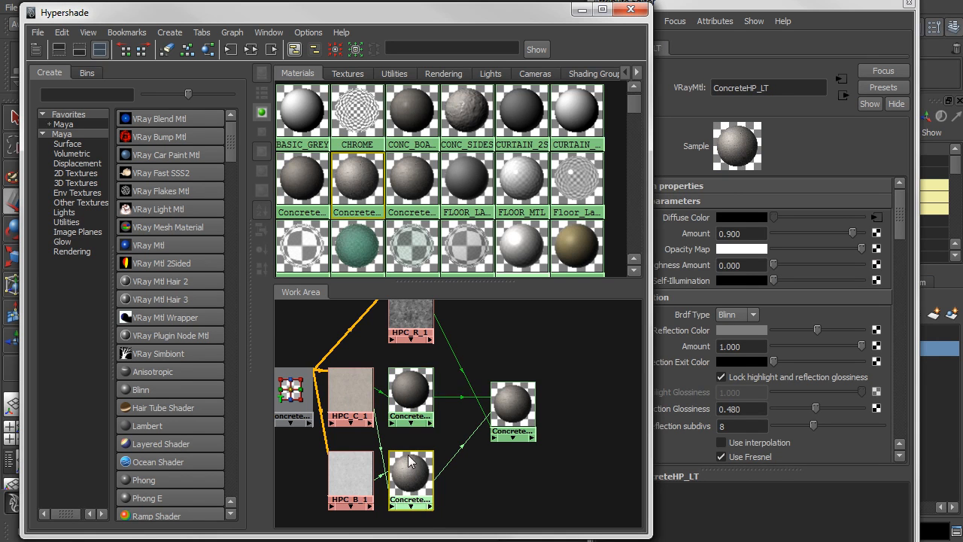
# - Compare the diffuse amount and reflection settings of the ConcreteHP_LT and ConcreteHP_DK sub-materials
pyautogui.moveTo(753, 2); pyautogui.dragTo(712, 21)
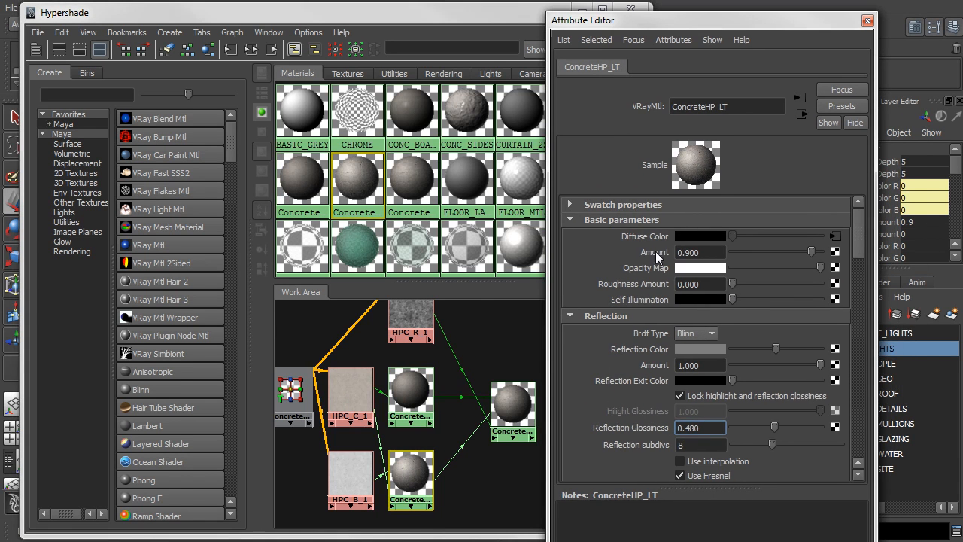
pyautogui.click(411, 397)
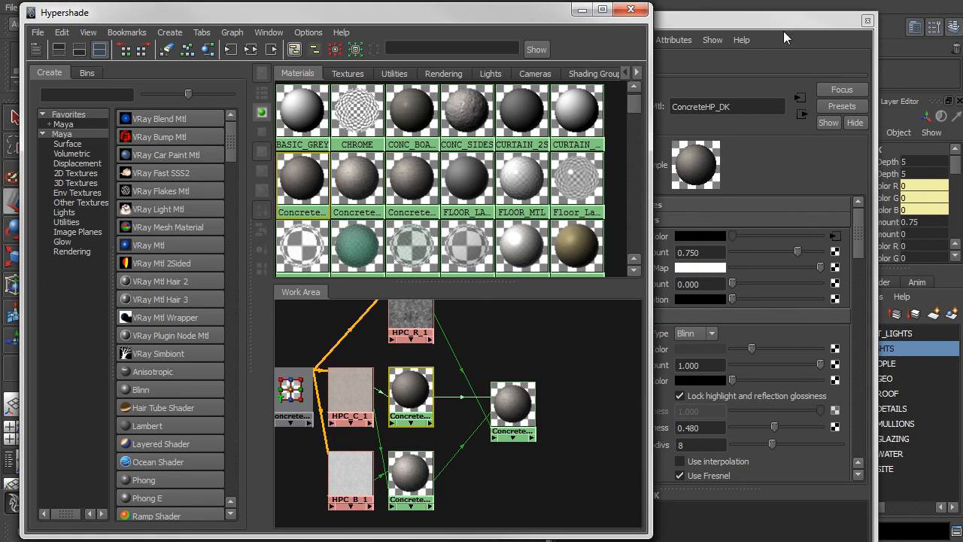
pyautogui.moveTo(768, 25); pyautogui.dragTo(795, 18)
pyautogui.moveTo(511, 17); pyautogui.dragTo(380, 29)
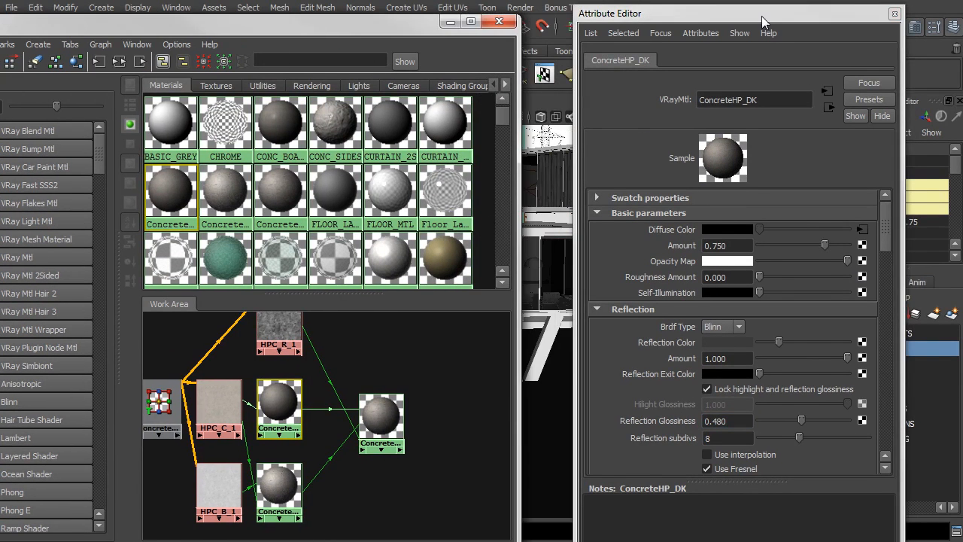
pyautogui.moveTo(764, 19); pyautogui.dragTo(732, 26)
pyautogui.click(277, 485)
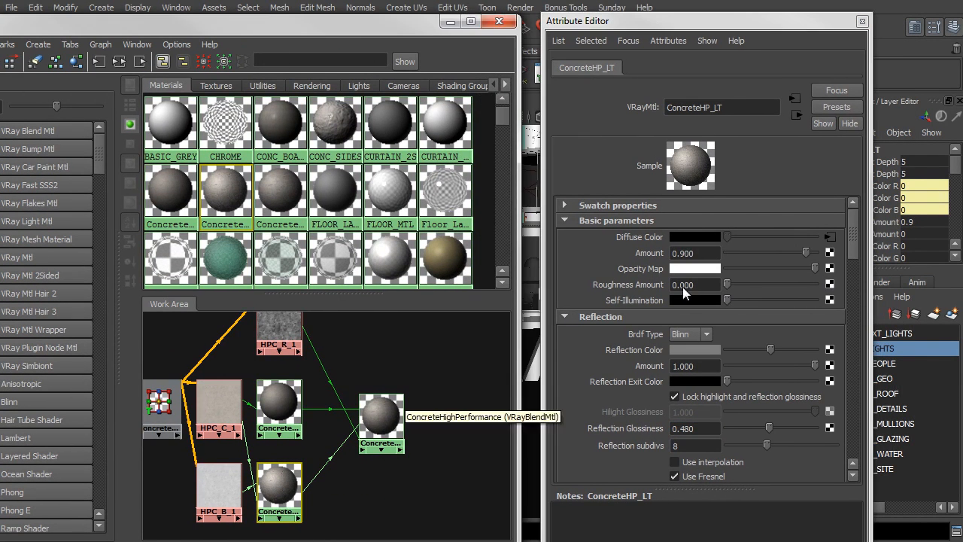
pyautogui.click(687, 252)
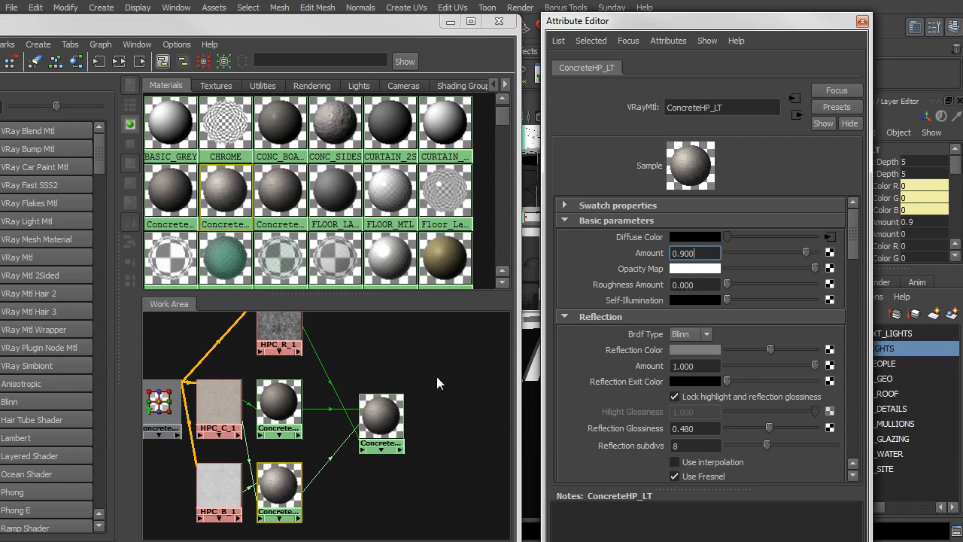
pyautogui.click(280, 405)
pyautogui.click(280, 480)
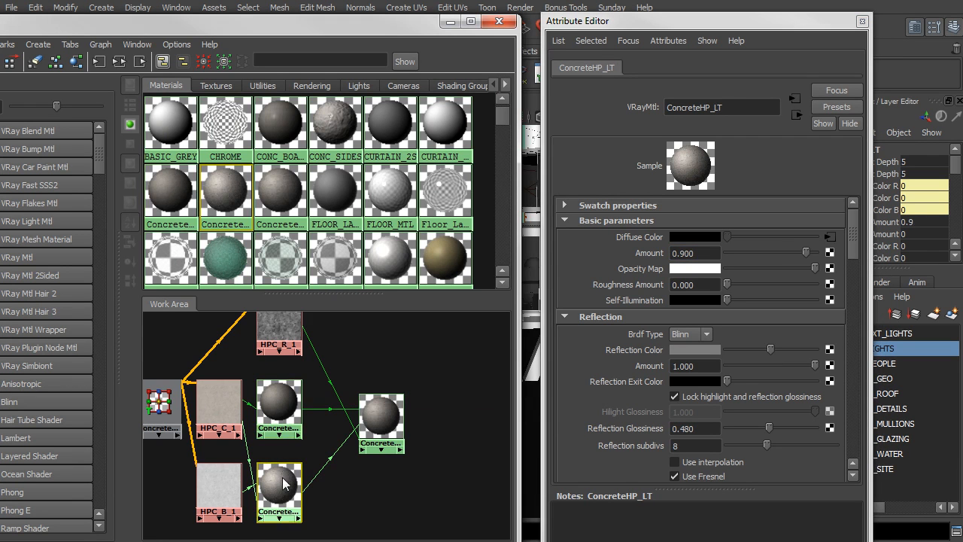
pyautogui.click(281, 401)
pyautogui.click(284, 494)
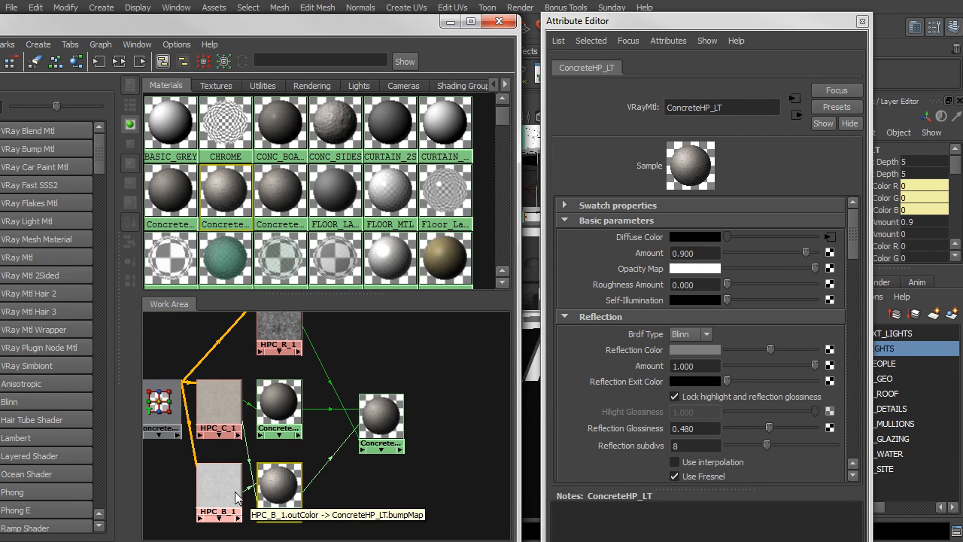
pyautogui.click(283, 410)
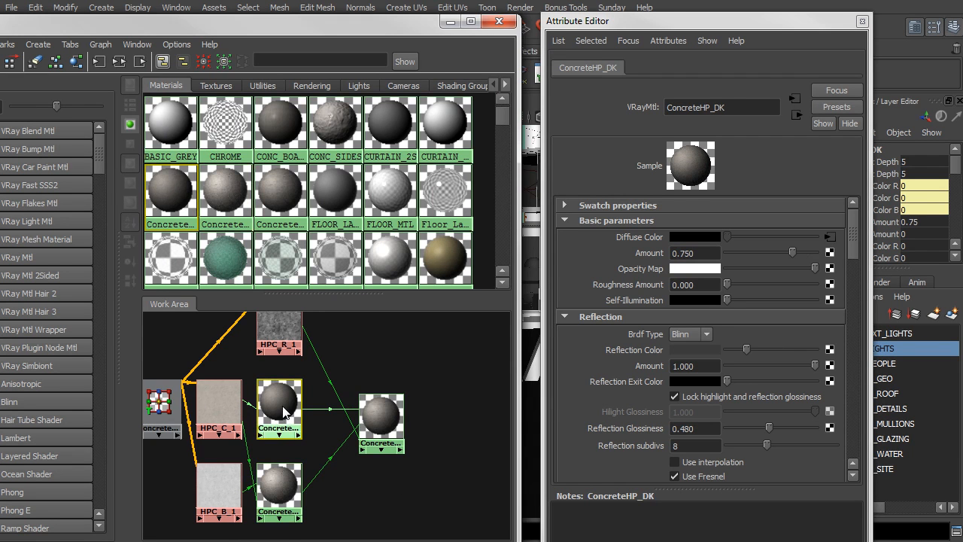
# - Break the HPC_R_1 connection to ConcreteHighPerformance's Coat Material 0 blend amount, and reconnect the texture to it
pyautogui.click(385, 412)
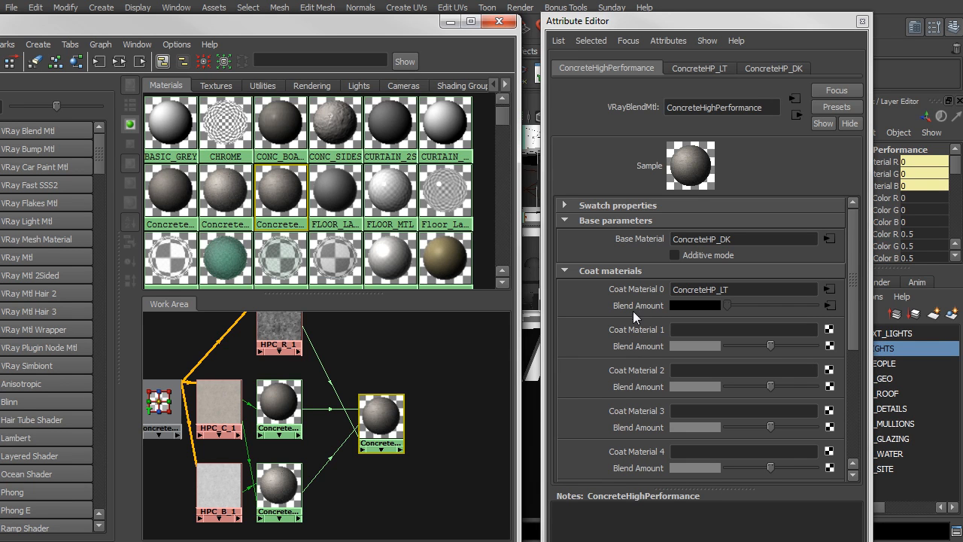
pyautogui.keyDown('alt'); pyautogui.moveTo(427, 345); pyautogui.dragTo(434, 375, button='middle'); pyautogui.keyUp('alt')
pyautogui.scroll(-1, 450, 392)
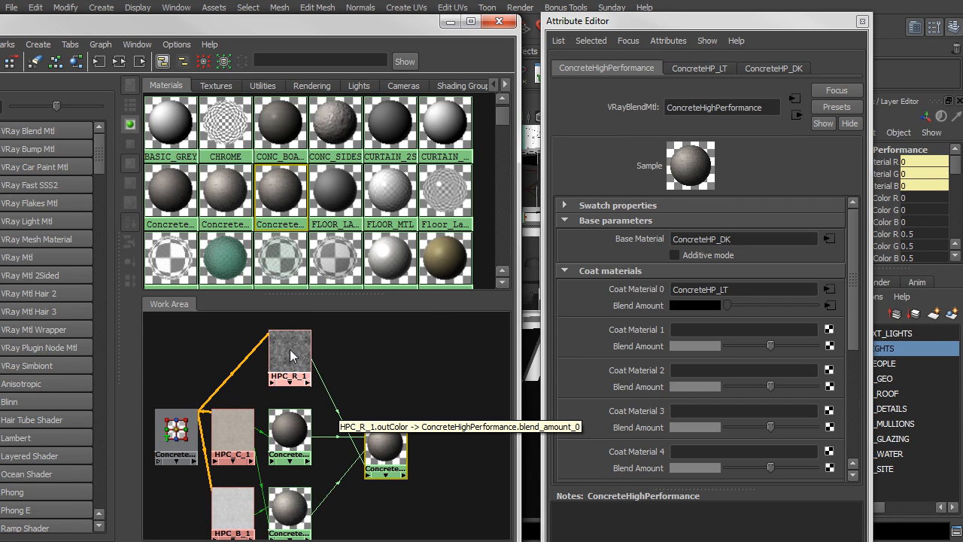
pyautogui.rightClick(642, 307)
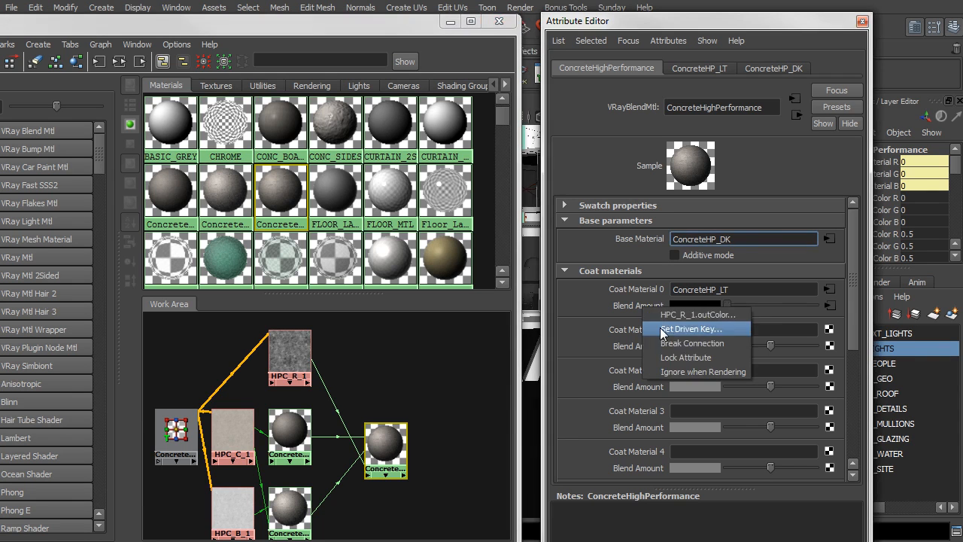
pyautogui.click(662, 340)
pyautogui.moveTo(729, 305); pyautogui.dragTo(692, 305)
pyautogui.moveTo(761, 303); pyautogui.dragTo(675, 313)
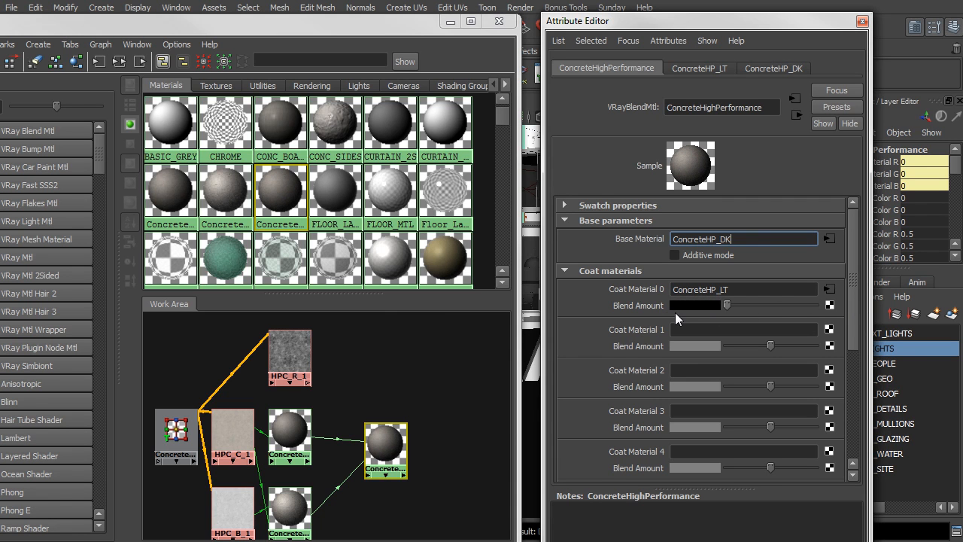
pyautogui.moveTo(292, 355); pyautogui.dragTo(636, 307, button='middle')
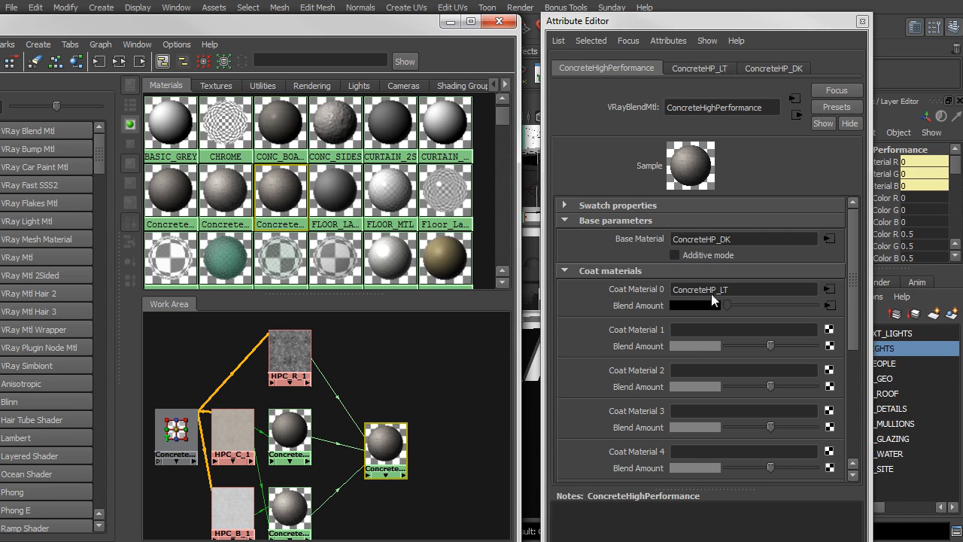
# - Assign the ConcreteHighPerformance blend material to the V_Column under the building and put the Hypershade away
pyautogui.moveTo(702, 21); pyautogui.dragTo(962, 31)
pyautogui.moveTo(393, 25); pyautogui.dragTo(257, 39)
pyautogui.keyDown('alt'); pyautogui.moveTo(543, 268); pyautogui.dragTo(606, 302, button='right'); pyautogui.keyUp('alt')
pyautogui.keyDown('alt'); pyautogui.moveTo(606, 303); pyautogui.dragTo(576, 330); pyautogui.keyUp('alt')
pyautogui.click(577, 329)
pyautogui.moveTo(250, 464); pyautogui.dragTo(258, 422, button='right')
pyautogui.click(316, 35)
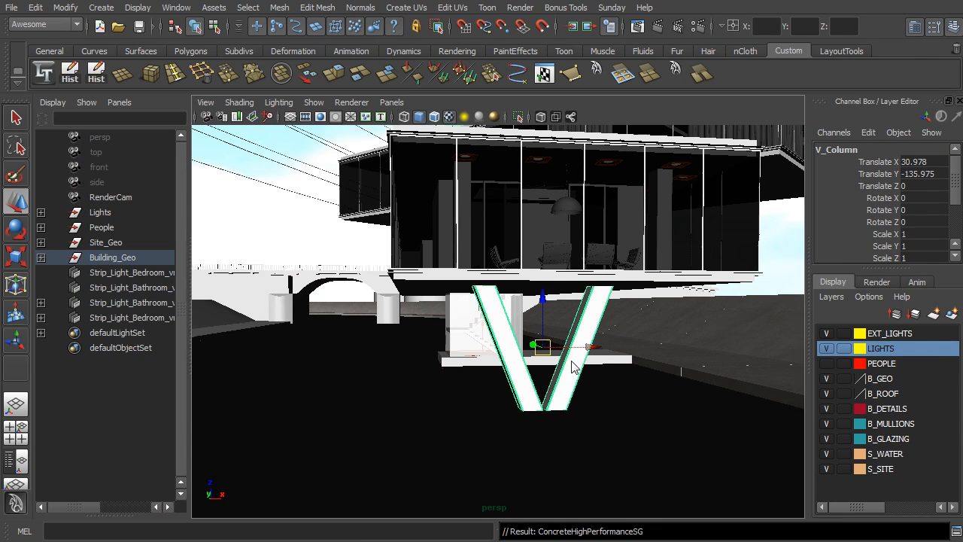
# - Apply automatic UV mapping to the V_Column and return it to object mode
pyautogui.keyDown('alt'); pyautogui.moveTo(439, 251); pyautogui.dragTo(457, 290, button='right'); pyautogui.keyUp('alt')
pyautogui.click(451, 8)
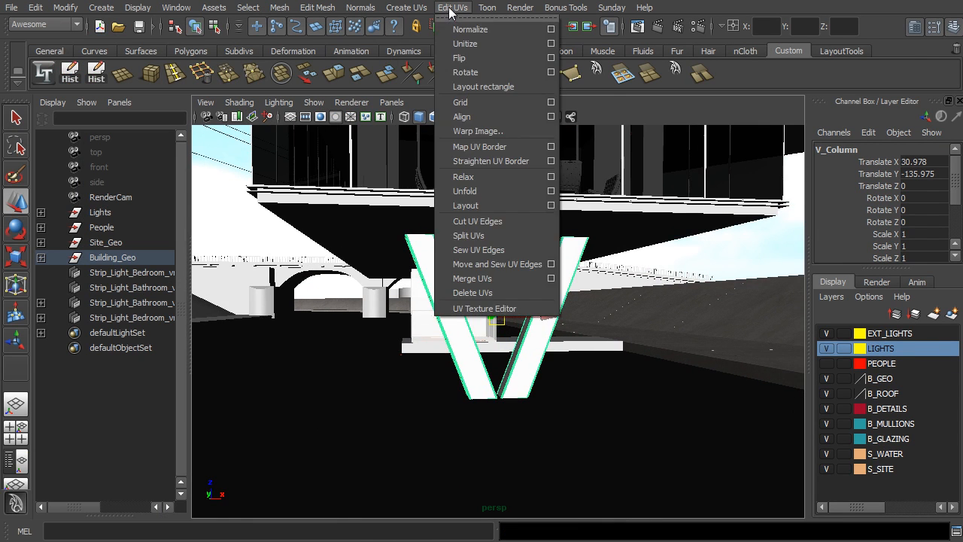
pyautogui.moveTo(414, 9)
pyautogui.click(438, 72)
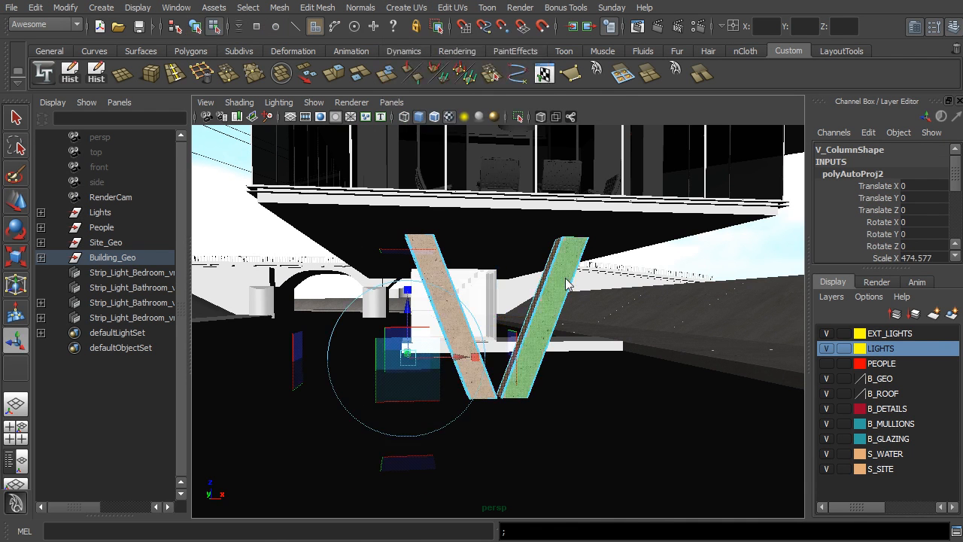
pyautogui.moveTo(552, 269); pyautogui.dragTo(672, 262, button='right')
pyautogui.keyDown('alt'); pyautogui.moveTo(554, 280); pyautogui.dragTo(388, 283); pyautogui.keyUp('alt')
pyautogui.click(389, 284)
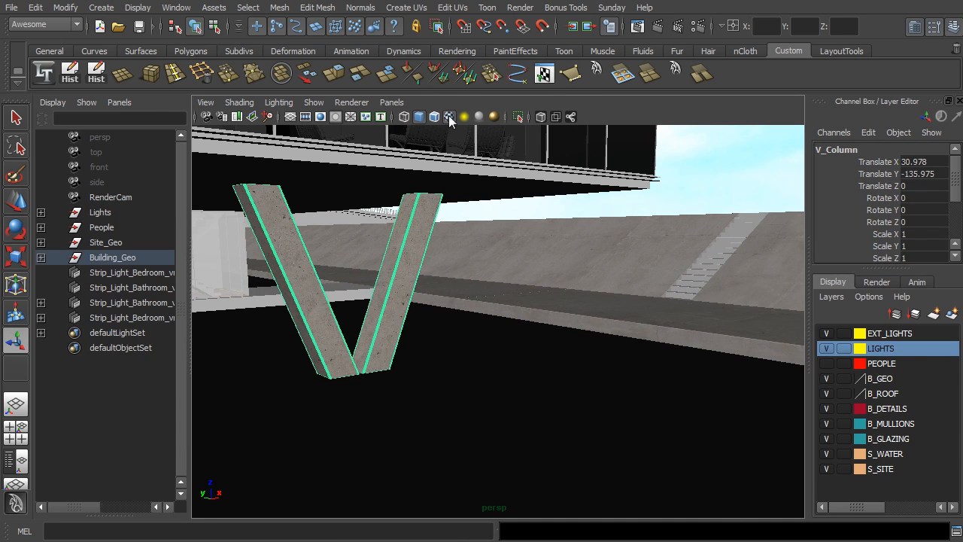
# - Open the UV Texture Editor for the V_Column and frame all of its UV shells
pyautogui.click(546, 75)
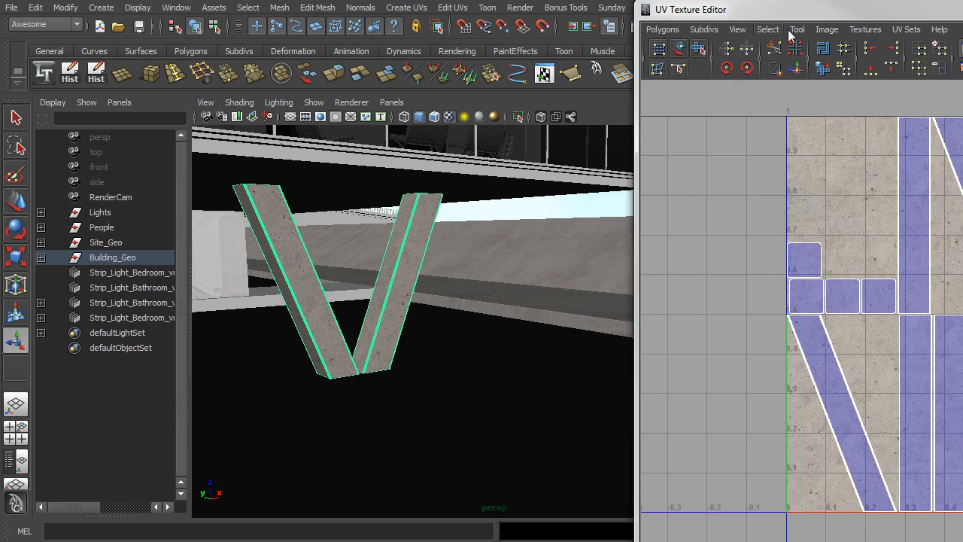
pyautogui.moveTo(814, 14); pyautogui.dragTo(498, 13)
pyautogui.keyDown('alt'); pyautogui.moveTo(546, 235); pyautogui.dragTo(473, 235, button='right'); pyautogui.keyUp('alt')
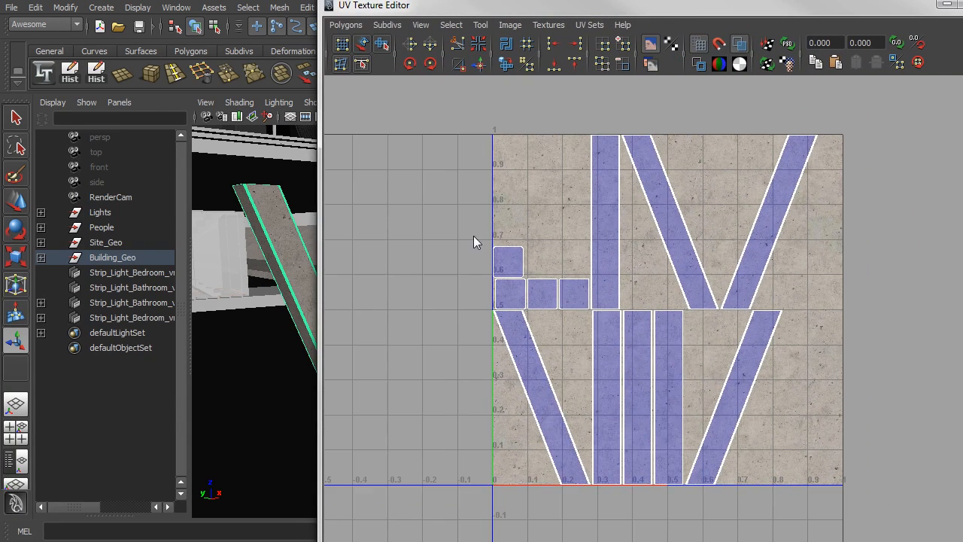
pyautogui.keyDown('alt'); pyautogui.moveTo(489, 235); pyautogui.dragTo(544, 235, button='middle'); pyautogui.keyUp('alt')
pyautogui.keyDown('alt'); pyautogui.moveTo(474, 226); pyautogui.dragTo(555, 206, button='right'); pyautogui.keyUp('alt')
pyautogui.keyDown('alt'); pyautogui.moveTo(636, 204); pyautogui.dragTo(579, 216, button='middle'); pyautogui.keyUp('alt')
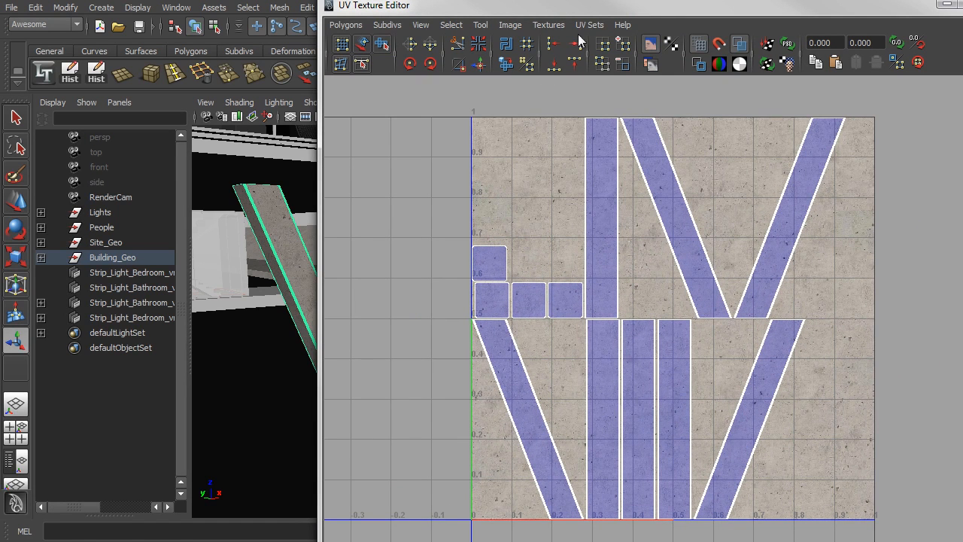
# - Preview the HPC_R_1 and HPC_B_1 textures behind the V_Column's UVs, ending with HPC_C_1 displayed
pyautogui.click(548, 25)
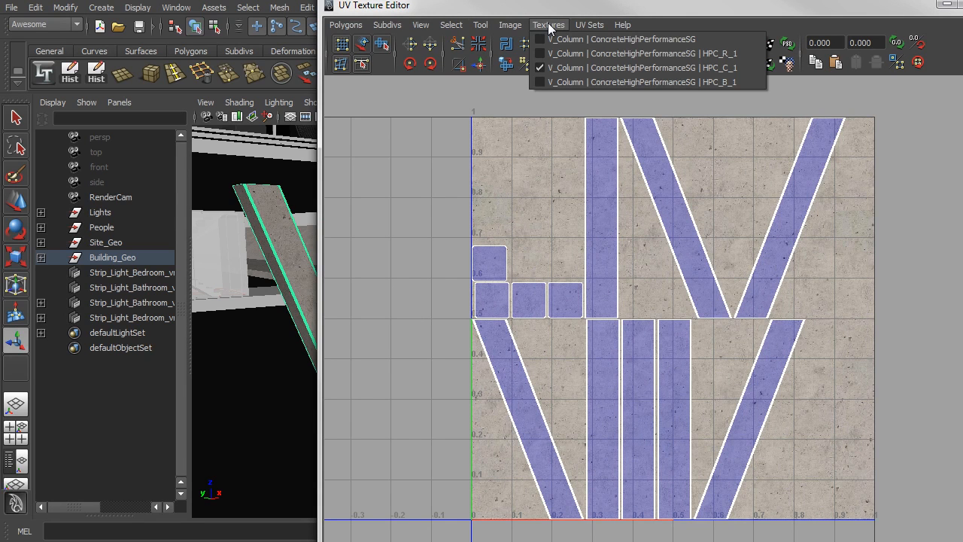
pyautogui.click(561, 54)
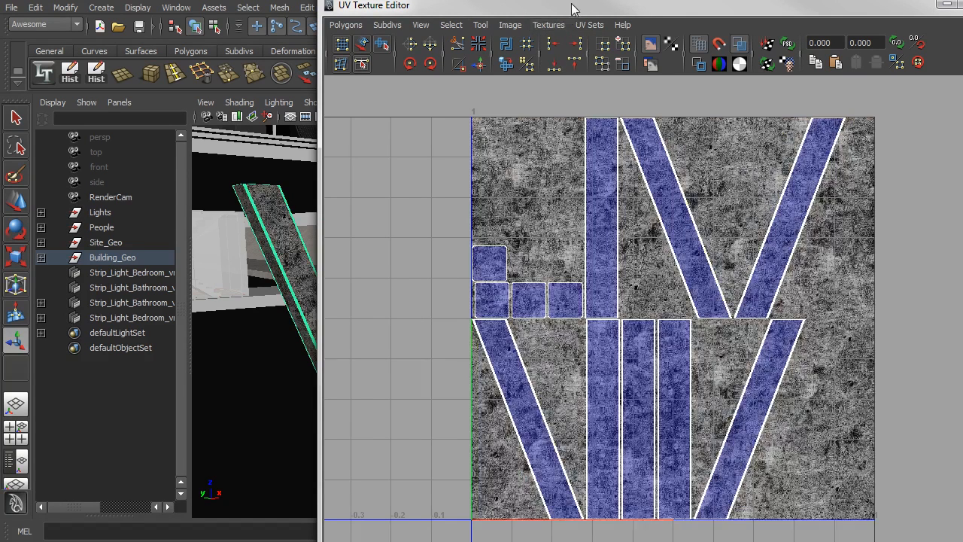
pyautogui.moveTo(562, 12); pyautogui.dragTo(649, 15)
pyautogui.keyDown('alt'); pyautogui.moveTo(348, 246); pyautogui.dragTo(413, 200); pyautogui.keyUp('alt')
pyautogui.click(625, 28)
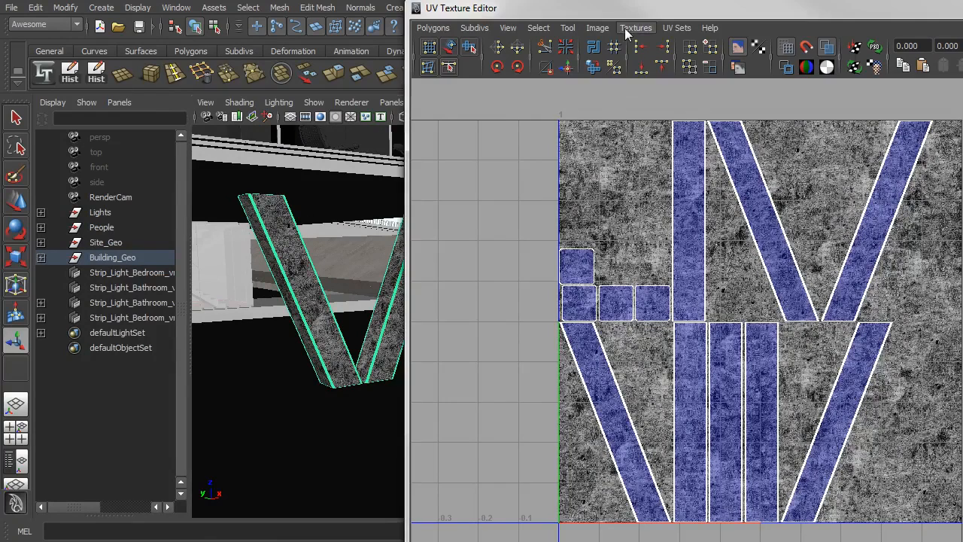
pyautogui.click(636, 76)
pyautogui.click(635, 28)
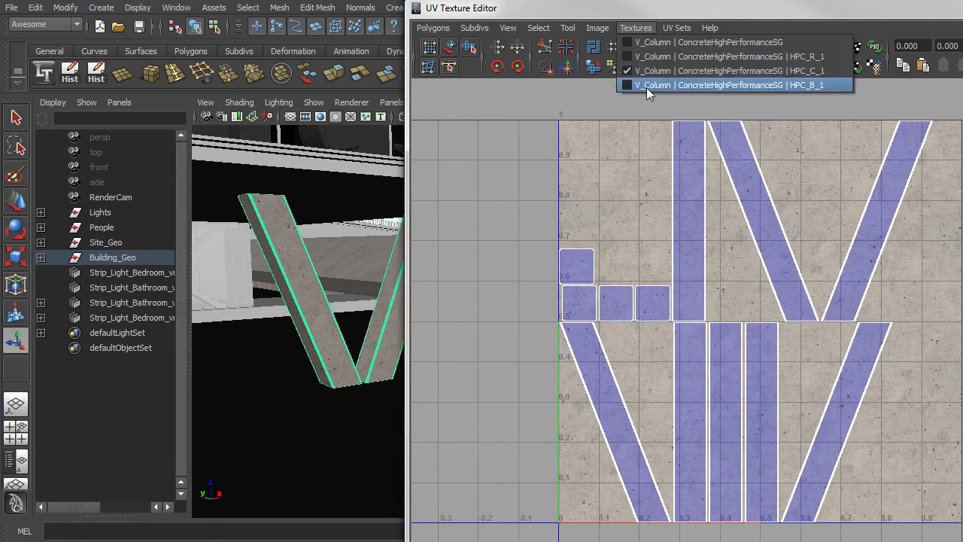
pyautogui.click(647, 85)
pyautogui.click(648, 29)
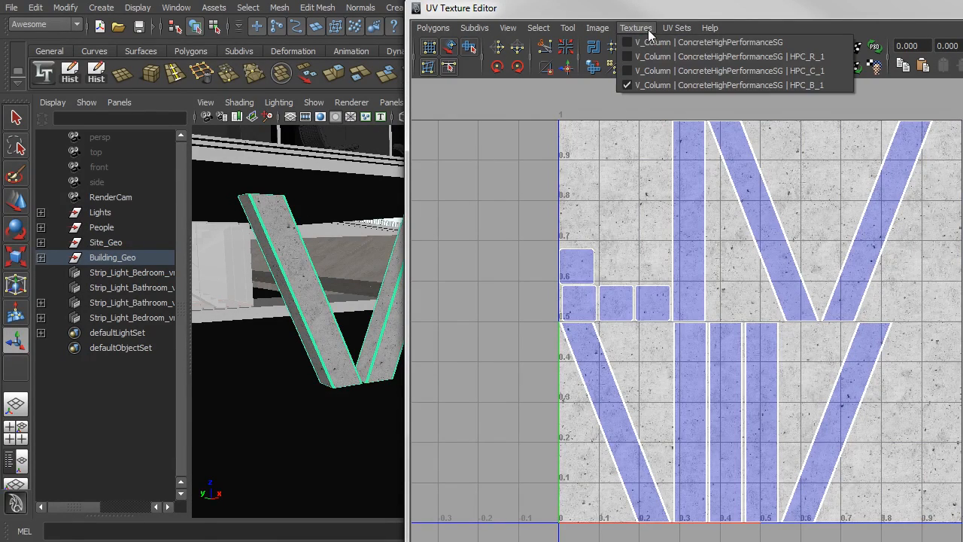
pyautogui.click(653, 68)
# - Select all of the V_Column's UVs and scale them up uniformly beyond the 0 to 1 texture tile
pyautogui.moveTo(687, 255); pyautogui.dragTo(692, 249, button='right')
pyautogui.scroll(-3, 692, 249)
pyautogui.moveTo(554, 148); pyautogui.dragTo(922, 458)
pyautogui.press('w')
pyautogui.moveTo(750, 317); pyautogui.dragTo(794, 273)
pyautogui.keyDown('alt'); pyautogui.moveTo(261, 292); pyautogui.dragTo(324, 315, button='right'); pyautogui.keyUp('alt')
pyautogui.moveTo(324, 314)
pyautogui.keyDown('alt'); pyautogui.mouseDown()
pyautogui.moveTo(297, 323)
pyautogui.moveTo(308, 320)
pyautogui.mouseUp(); pyautogui.keyUp('alt')
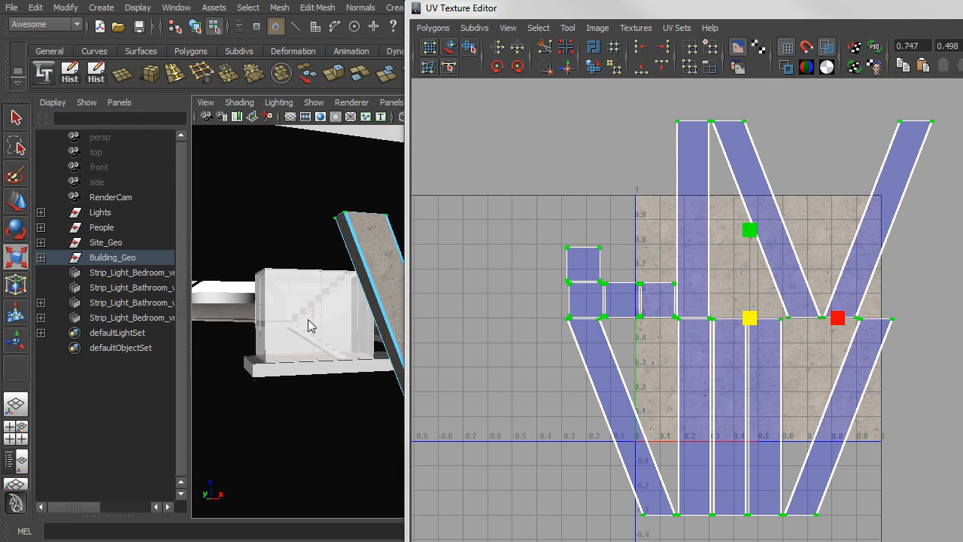
pyautogui.keyDown('alt'); pyautogui.moveTo(307, 321); pyautogui.dragTo(289, 313, button='right'); pyautogui.keyUp('alt')
# - Enlarge the V_Column's UVs further for a finer concrete grain, close the UV Texture Editor and deselect the column
pyautogui.moveTo(596, 13); pyautogui.dragTo(921, 49)
pyautogui.keyDown('alt'); pyautogui.moveTo(466, 268); pyautogui.dragTo(455, 382); pyautogui.keyUp('alt')
pyautogui.keyDown('alt'); pyautogui.moveTo(417, 346); pyautogui.dragTo(526, 339, button='right'); pyautogui.keyUp('alt')
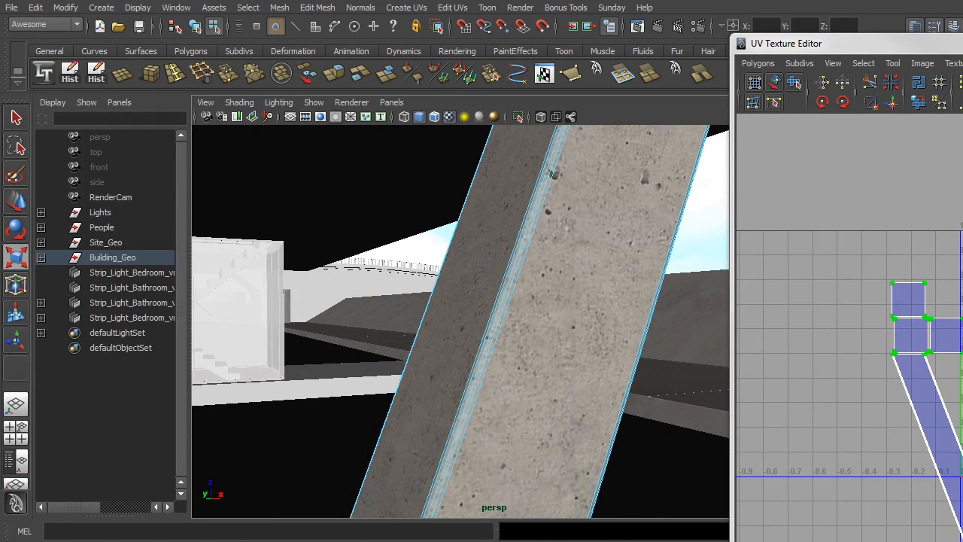
pyautogui.moveTo(956, 353); pyautogui.dragTo(962, 353)
pyautogui.moveTo(962, 44); pyautogui.dragTo(865, 65)
pyautogui.click(919, 63)
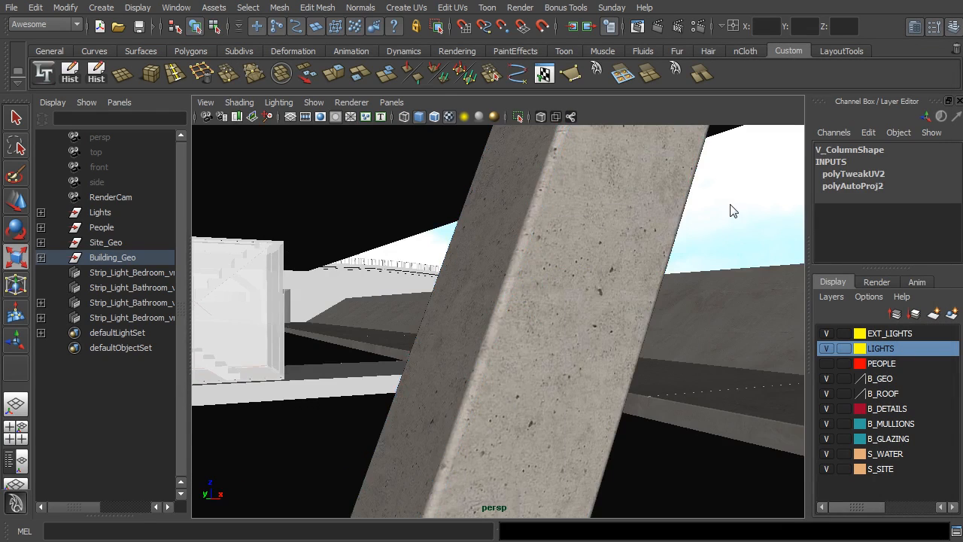
pyautogui.click(699, 267)
# - Hide the B_MULLIONS and B_GLAZING layers of the building
pyautogui.scroll(-10, 699, 268)
pyautogui.scroll(3, 619, 283)
pyautogui.keyDown('alt'); pyautogui.moveTo(620, 284); pyautogui.dragTo(553, 289); pyautogui.keyUp('alt')
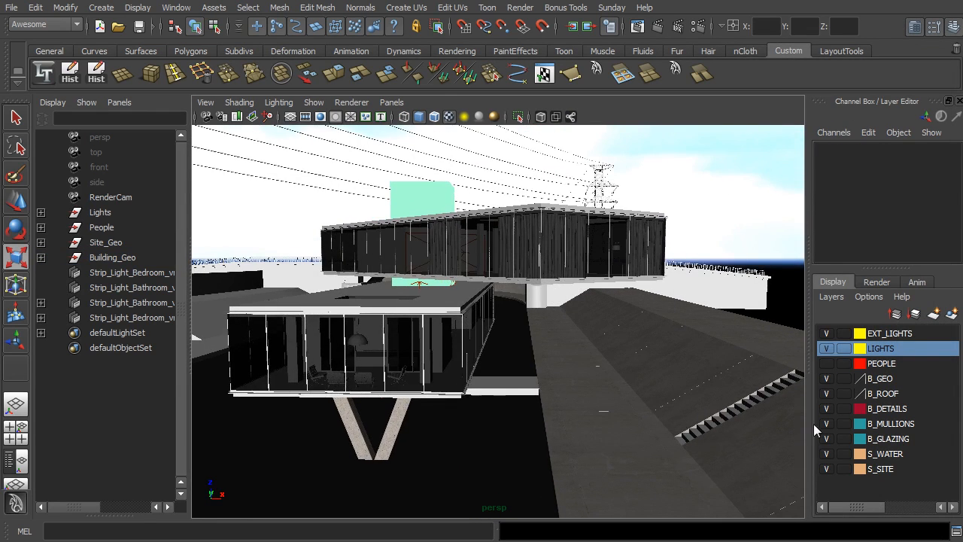
pyautogui.click(828, 424)
pyautogui.click(828, 439)
# - Examine the curtains around the corner of the upper building volume
pyautogui.scroll(5, 598, 313)
pyautogui.scroll(5, 565, 301)
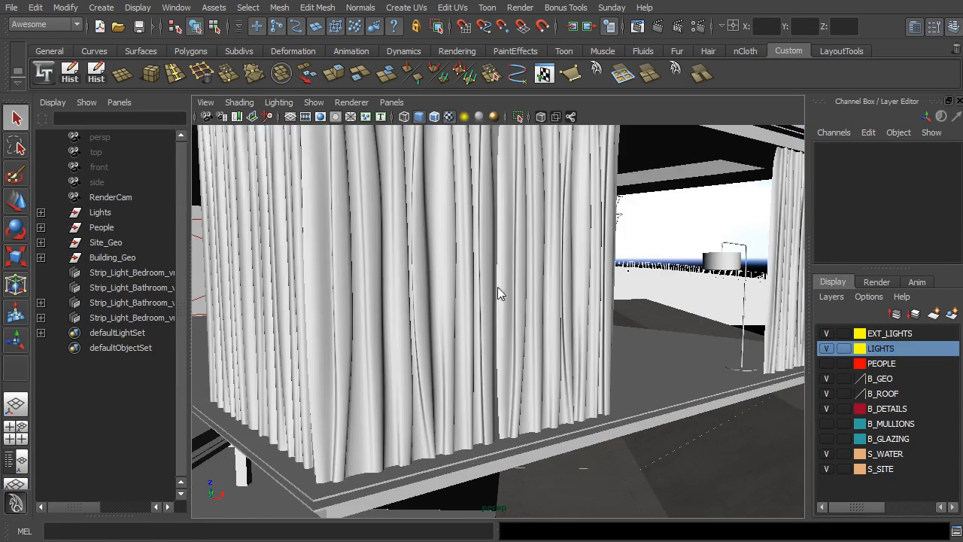
pyautogui.keyDown('alt'); pyautogui.moveTo(568, 296); pyautogui.dragTo(609, 325); pyautogui.keyUp('alt')
pyautogui.click(520, 304)
pyautogui.keyDown('alt'); pyautogui.moveTo(606, 320); pyautogui.dragTo(563, 324, button='right'); pyautogui.keyUp('alt')
pyautogui.keyDown('alt'); pyautogui.moveTo(563, 324); pyautogui.dragTo(565, 253); pyautogui.keyUp('alt')
pyautogui.click(726, 161)
pyautogui.keyDown('alt'); pyautogui.moveTo(566, 253); pyautogui.dragTo(577, 249, button='middle'); pyautogui.keyUp('alt')
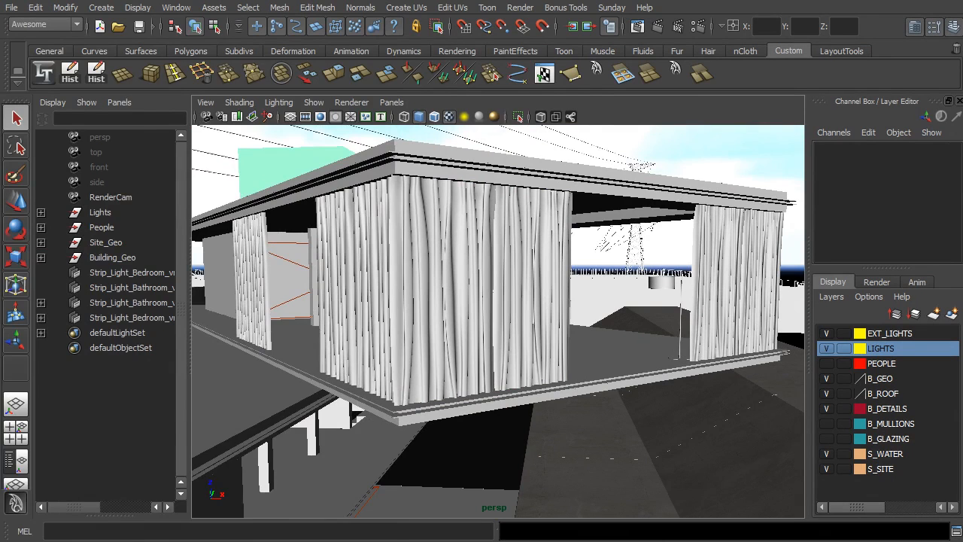
# - Bring back the Hypershade and graph the network of the CURTAIN_2S two-sided material
pyautogui.click(225, 541)
pyautogui.moveTo(183, 42); pyautogui.dragTo(461, 19)
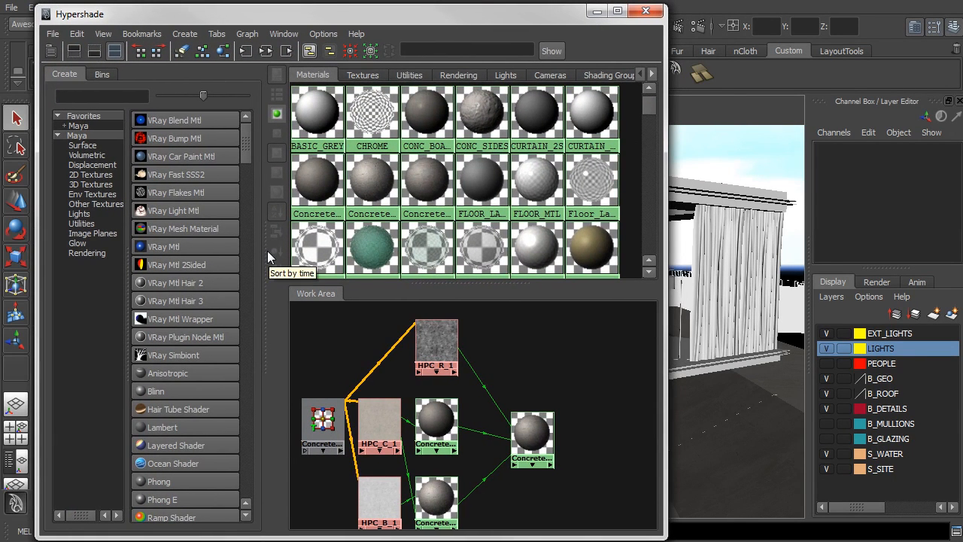
pyautogui.keyDown('alt'); pyautogui.moveTo(525, 373); pyautogui.dragTo(457, 379, button='middle'); pyautogui.keyUp('alt')
pyautogui.scroll(-3, 493, 381)
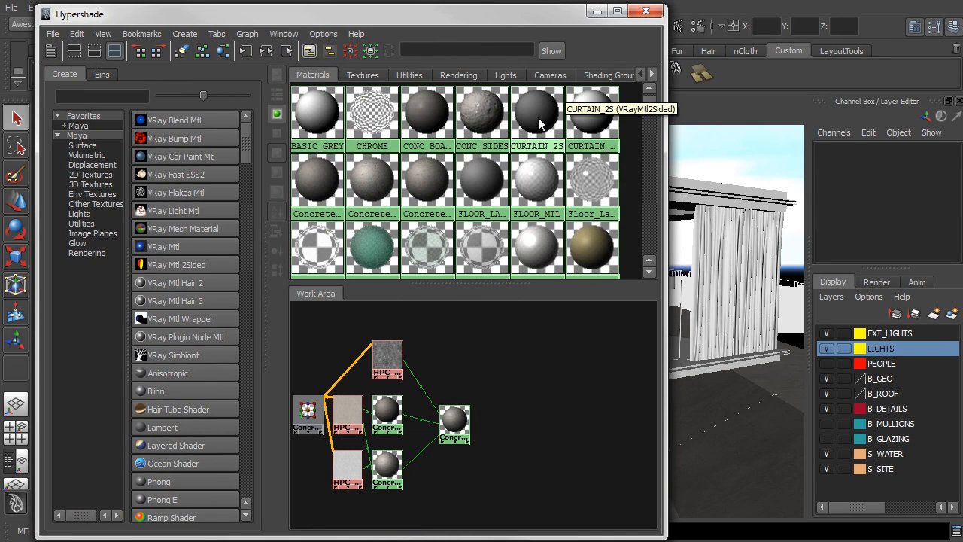
pyautogui.moveTo(538, 121); pyautogui.dragTo(536, 153, button='right')
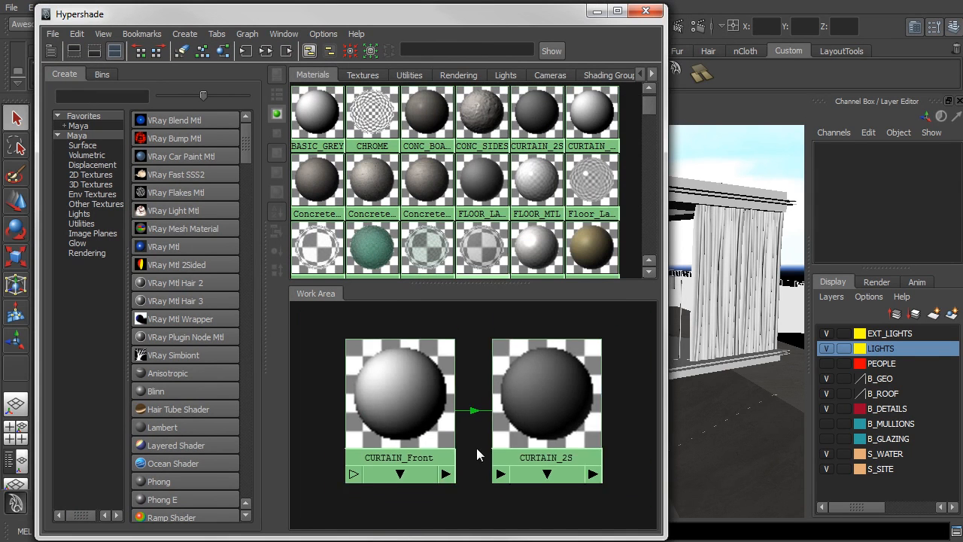
pyautogui.scroll(-3, 477, 441)
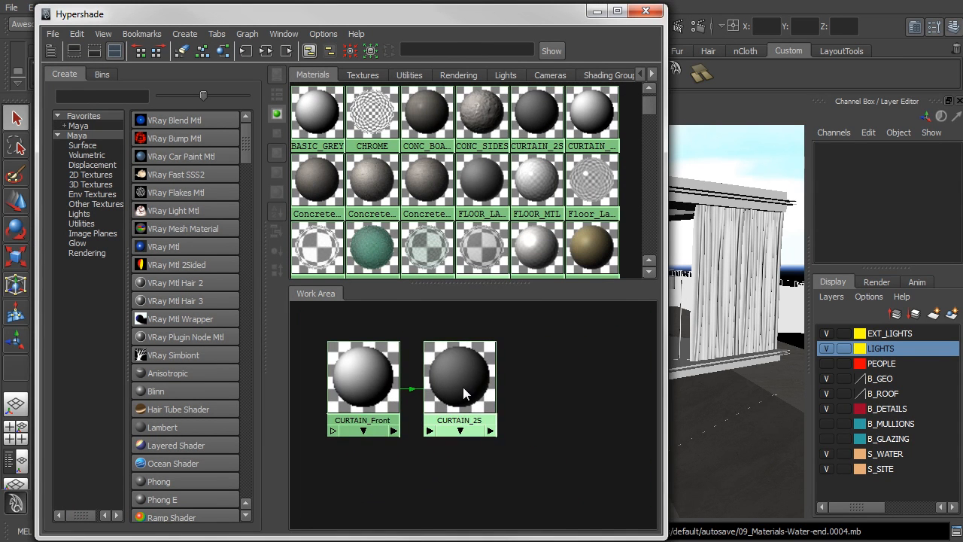
# - Open the attributes of the CURTAIN_2S material and arrange the Attribute Editor and Hypershade side by side
pyautogui.click(462, 382)
pyautogui.doubleClick(462, 382)
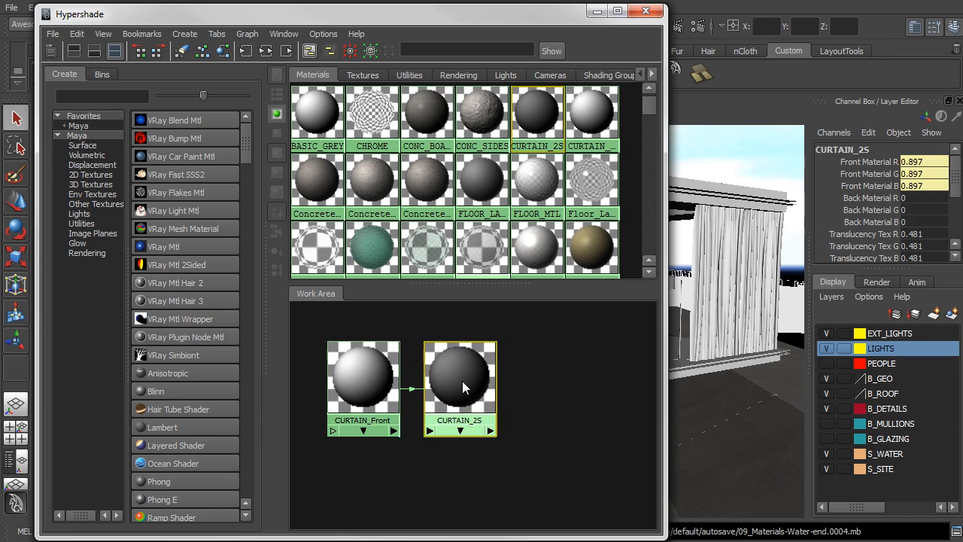
pyautogui.moveTo(734, 45); pyautogui.dragTo(676, 27)
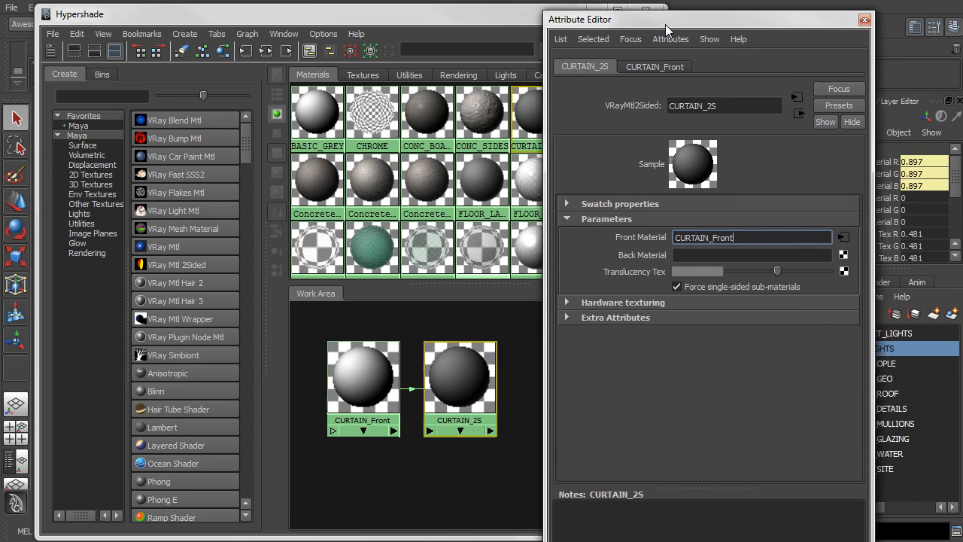
pyautogui.moveTo(533, 13); pyautogui.dragTo(376, 17)
pyautogui.moveTo(607, 25); pyautogui.dragTo(592, 19)
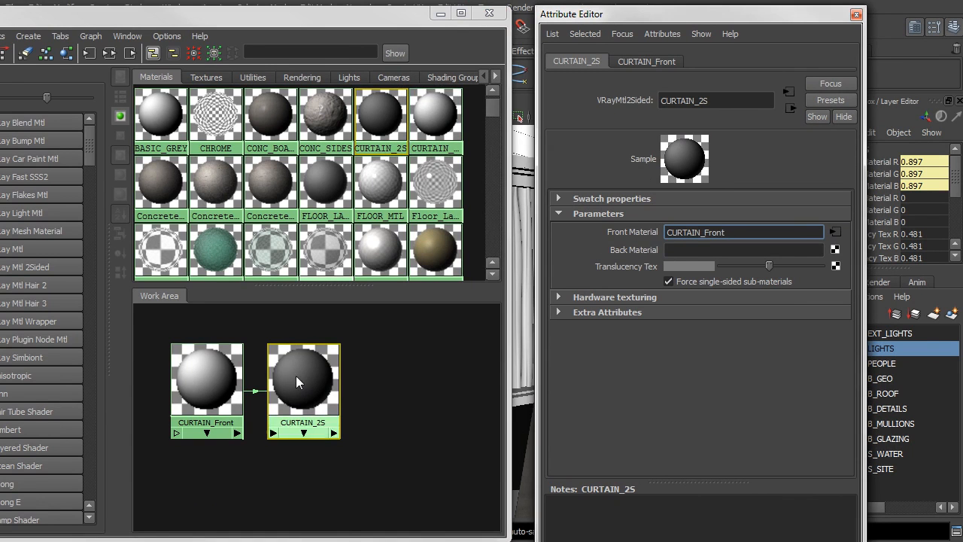
# - Examine the basic and reflection parameters of the CURTAIN_Front material
pyautogui.click(191, 380)
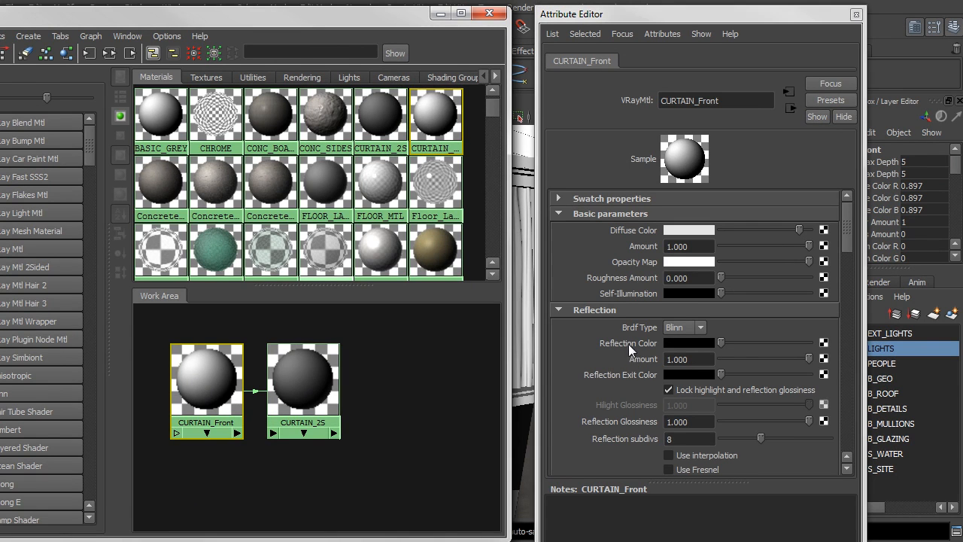
pyautogui.scroll(-10, 629, 350)
pyautogui.scroll(10, 639, 368)
# - Set the translucency colour of CURTAIN_2S to a mid grey of 0.511 and move the Attribute Editor out of the way
pyautogui.click(297, 388)
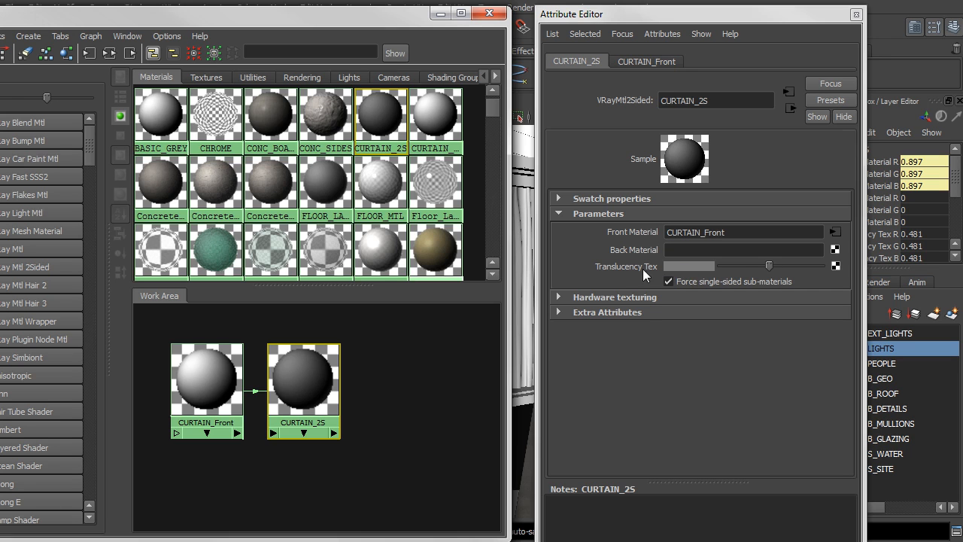
pyautogui.moveTo(770, 265); pyautogui.dragTo(697, 271)
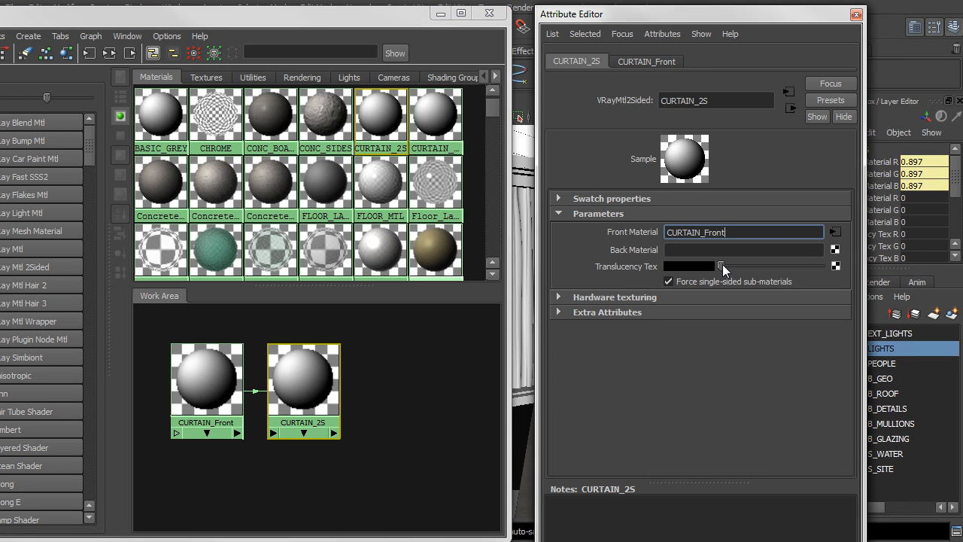
pyautogui.moveTo(721, 268); pyautogui.dragTo(775, 279)
pyautogui.moveTo(674, 23); pyautogui.dragTo(962, 23)
# - Assign the CURTAIN_2S material to the Curtains group of the upper level and minimize the Hypershade
pyautogui.moveTo(396, 18); pyautogui.dragTo(288, 63)
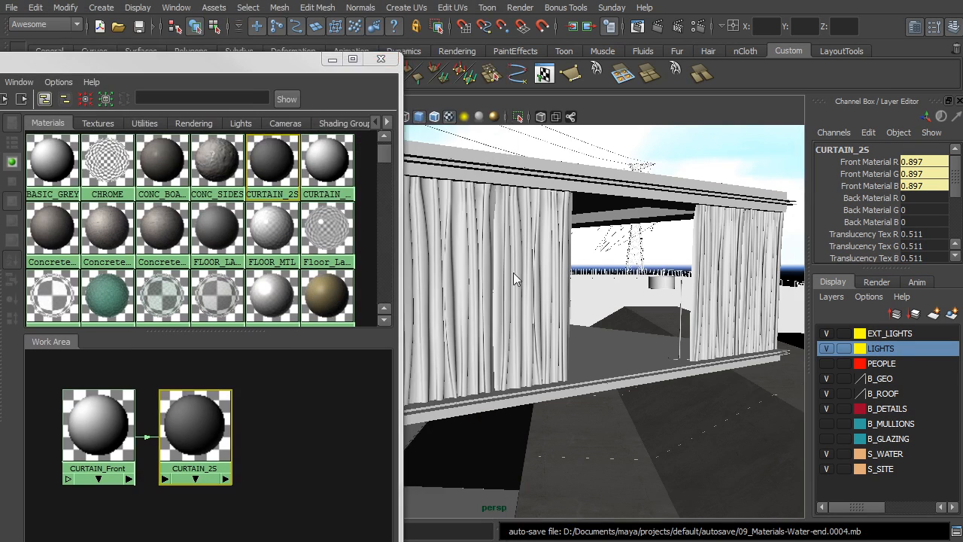
pyautogui.scroll(-8, 643, 264)
pyautogui.click(550, 307)
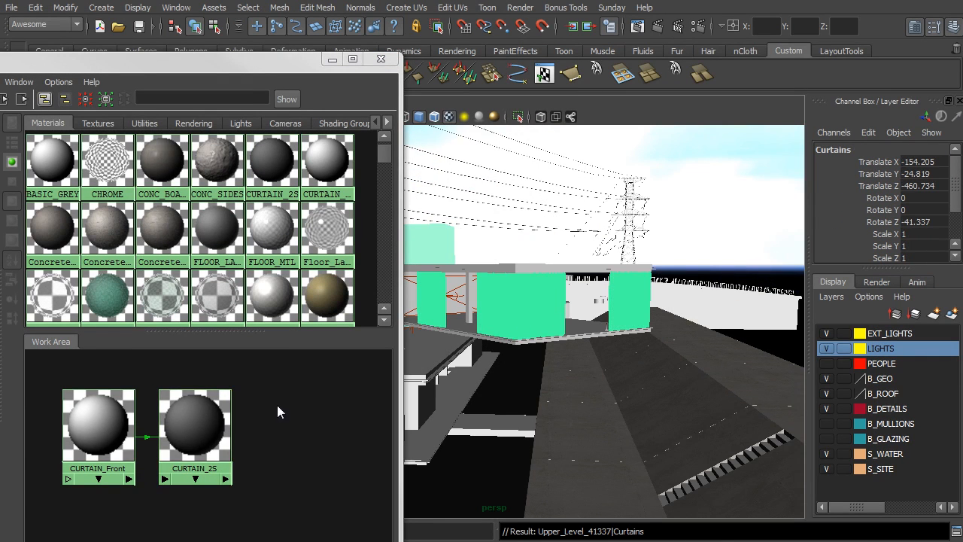
pyautogui.moveTo(195, 421); pyautogui.dragTo(323, 329, button='right')
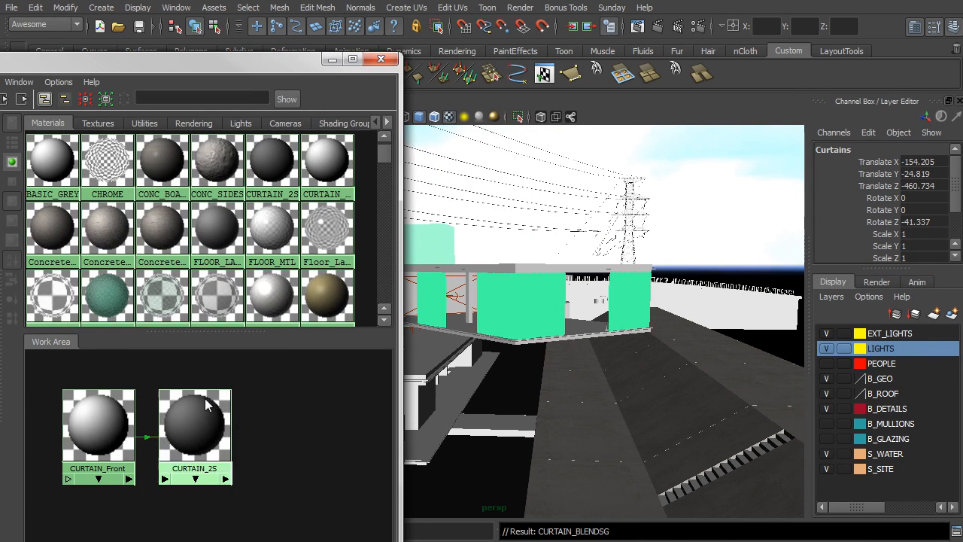
pyautogui.click(332, 59)
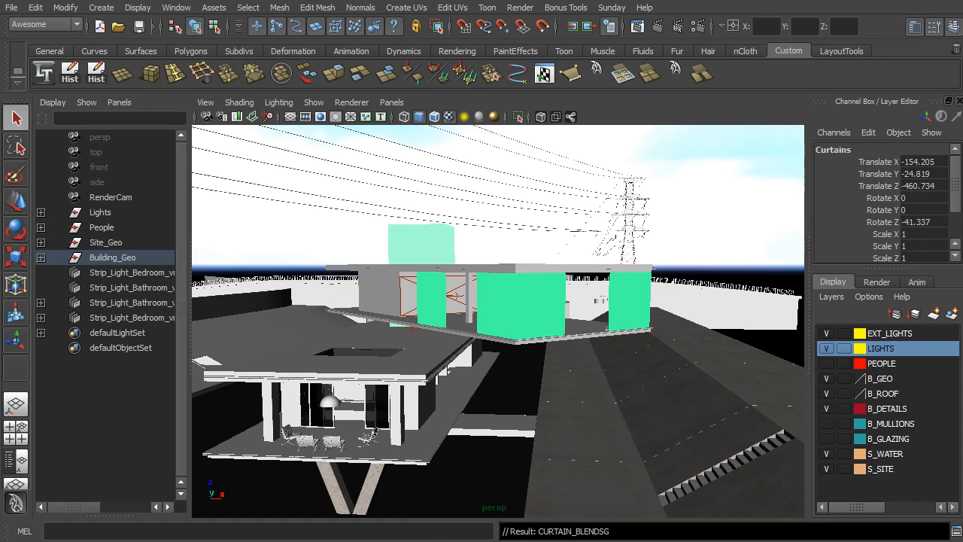
# - Deselect the curtains and examine the upper building volume from below
pyautogui.click(761, 211)
pyautogui.keyDown('alt'); pyautogui.moveTo(578, 316); pyautogui.dragTo(595, 254, button='middle'); pyautogui.keyUp('alt')
pyautogui.scroll(5, 596, 254)
pyautogui.keyDown('alt'); pyautogui.moveTo(562, 275); pyautogui.dragTo(600, 234); pyautogui.keyUp('alt')
pyautogui.keyDown('alt'); pyautogui.moveTo(600, 234); pyautogui.dragTo(475, 307, button='middle'); pyautogui.keyUp('alt')
pyautogui.scroll(4, 475, 308)
pyautogui.keyDown('alt'); pyautogui.moveTo(478, 307); pyautogui.dragTo(558, 261); pyautogui.keyUp('alt')
pyautogui.keyDown('alt'); pyautogui.moveTo(559, 261); pyautogui.dragTo(556, 321, button='middle'); pyautogui.keyUp('alt')
pyautogui.keyDown('alt'); pyautogui.moveTo(557, 321); pyautogui.dragTo(624, 316); pyautogui.keyUp('alt')
# - Select the Bottom slab of the upper volume, frame it and inspect its underside
pyautogui.click(551, 306)
pyautogui.press('f')
pyautogui.scroll(-5, 541, 298)
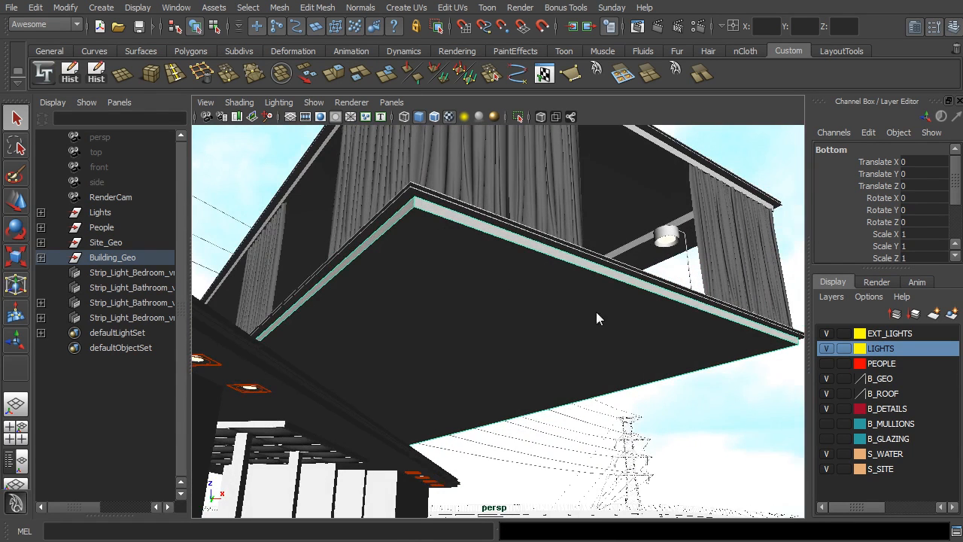
pyautogui.keyDown('alt'); pyautogui.moveTo(473, 352); pyautogui.dragTo(492, 310); pyautogui.keyUp('alt')
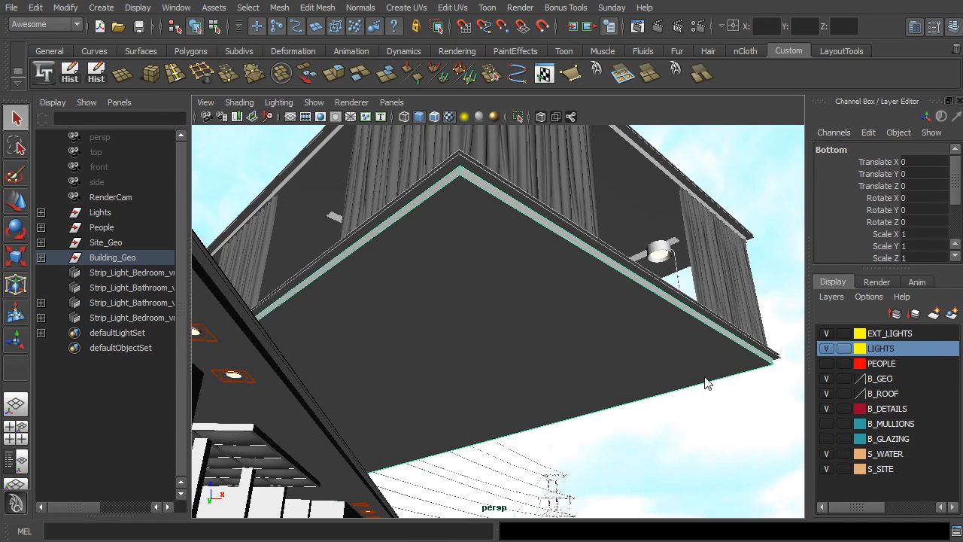
pyautogui.keyDown('alt'); pyautogui.moveTo(479, 376); pyautogui.dragTo(595, 375); pyautogui.keyUp('alt')
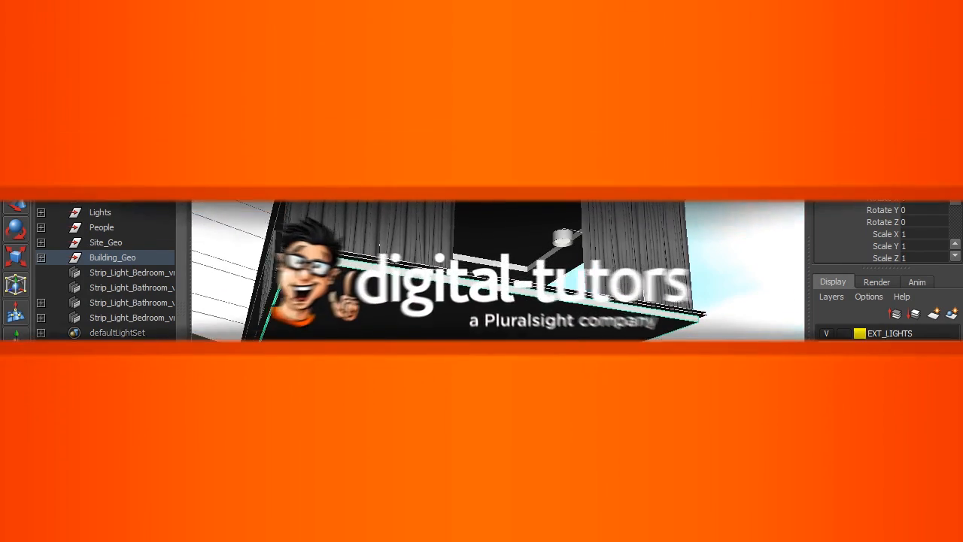